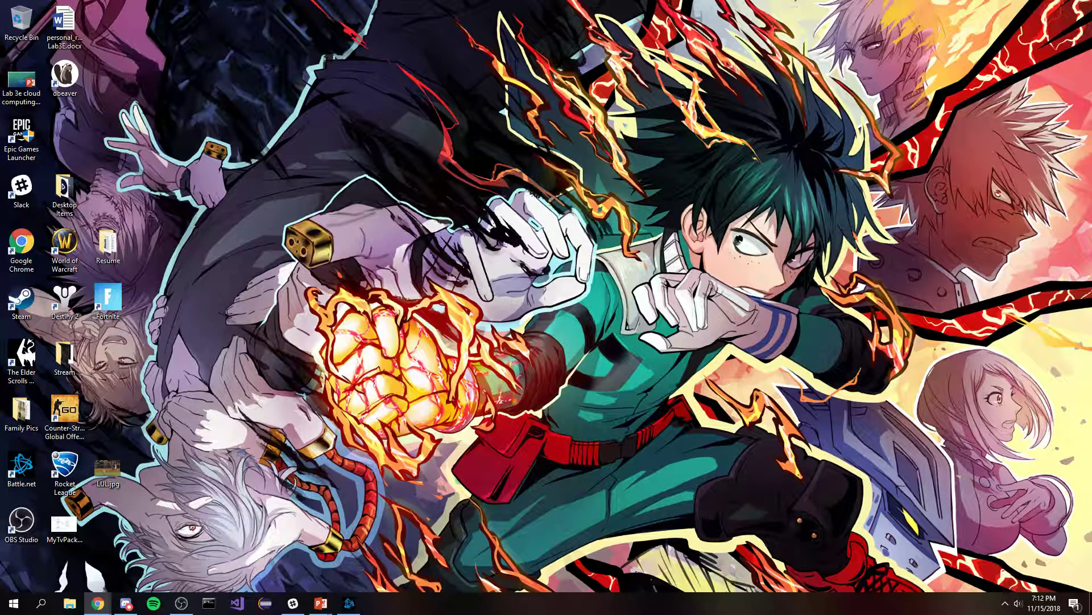
Step: Bring up the semester-group-project-group-6 repository in the browser and go back to its MyTvPackage folder
drag(0, 22, 925, 14)
key(alt+Left)
key(alt+Left)
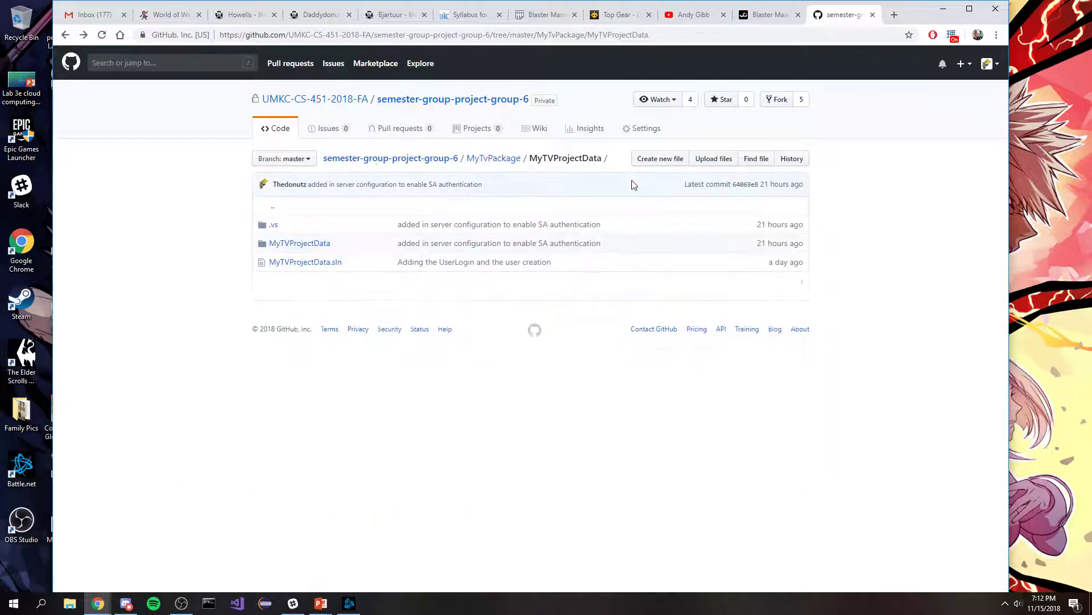
key(alt+Left)
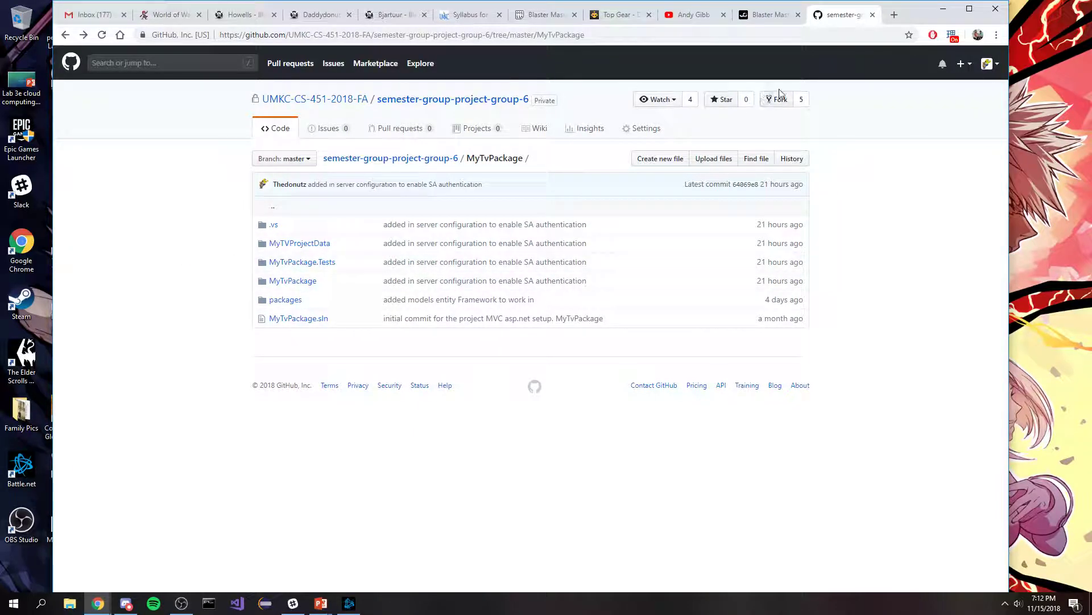
Step: Switch to Command Prompt, list the home folder's contents and change to the Documents directory
click(208, 602)
text(dir)
key(Return)
text(cd .dotnet)
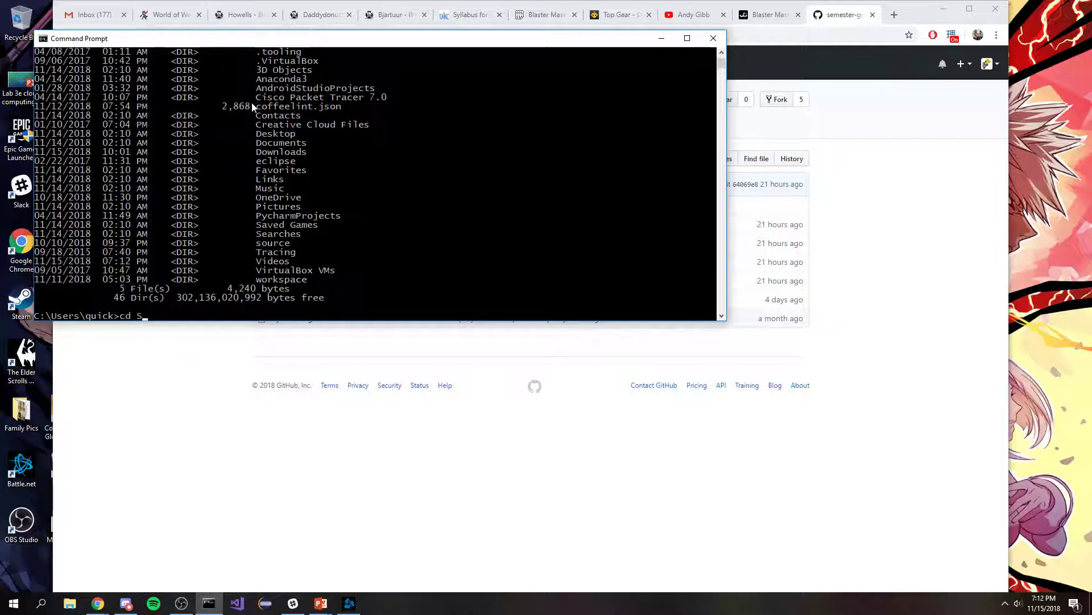
key(BackSpace)
key(BackSpace)
key(BackSpace)
key(BackSpace)
key(BackSpace)
key(BackSpace)
key(BackSpace)
text(Documents)
key(Return)
Step: List the contents of Documents and change to the SchoolFinalProject directory
text(dir)
key(Return)
text(cd Scho)
key(Tab)
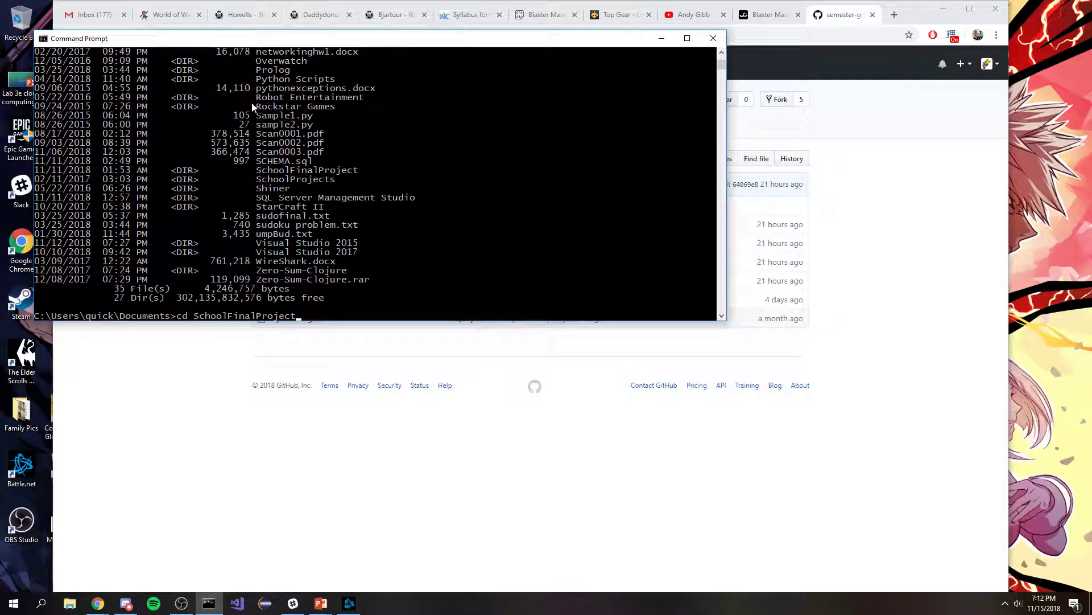
key(Return)
Step: List the contents of SchoolFinalProject and change to the semester-group-project-group-6 directory
text(dir)
key(Return)
text(cd )
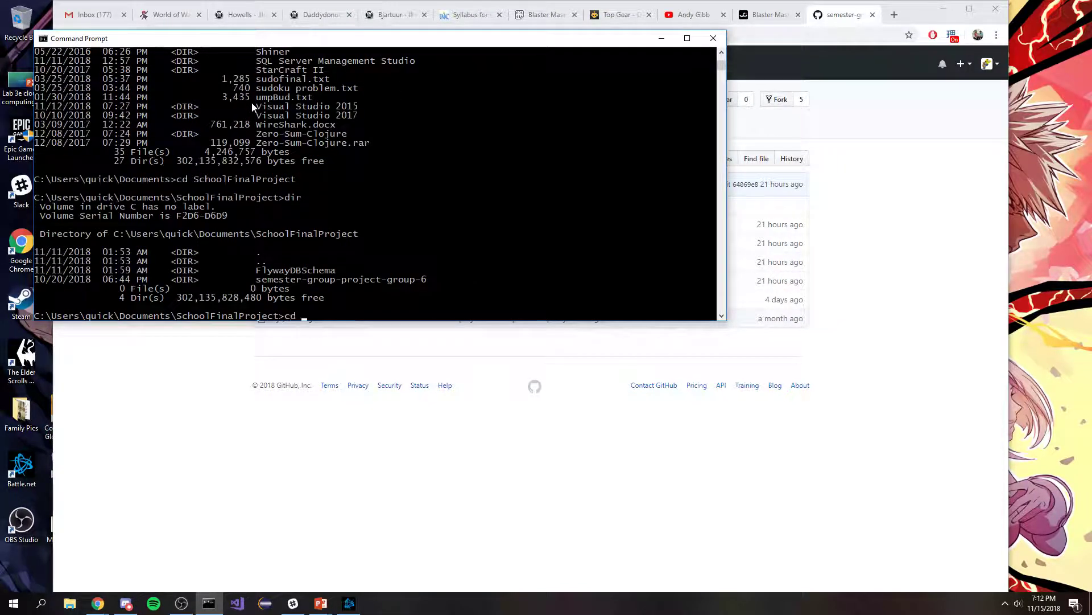
text(se)
key(Tab)
key(Return)
Step: Check the local repository with git status and clear the console
text(git status)
key(Return)
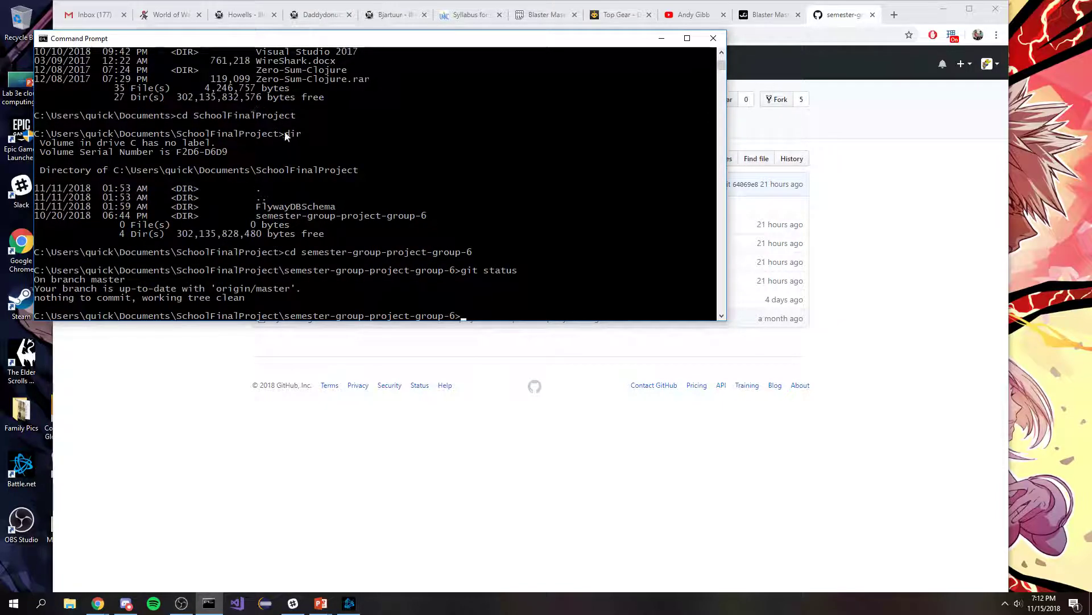
text(cls)
key(Return)
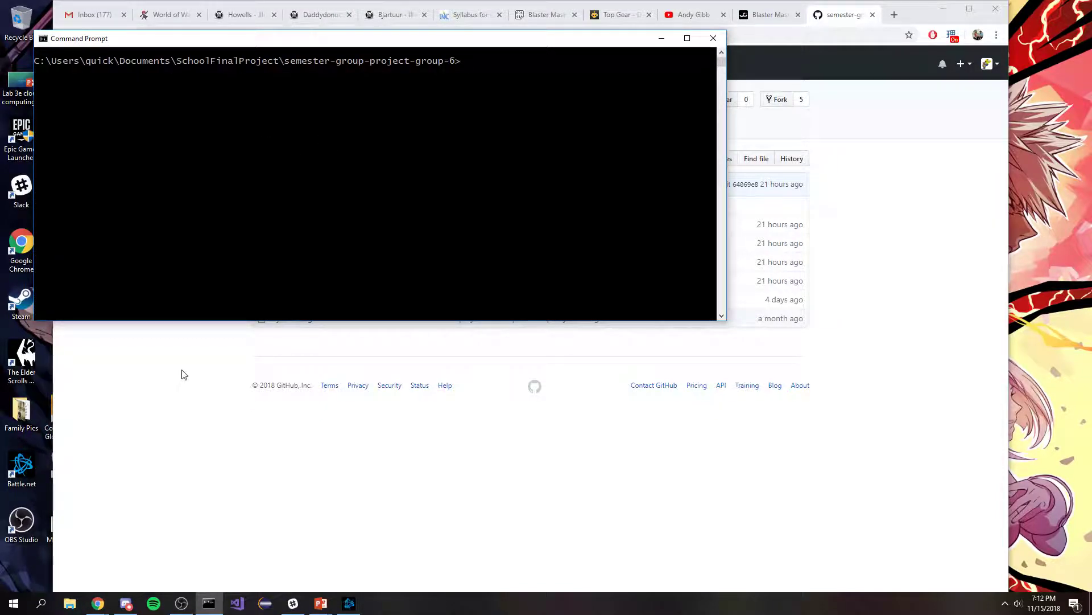
Step: In the browser, open Script.PostDeployment1.sql inside the nested MyTVProjectData folders and examine its ALTER LOGIN statements
click(222, 336)
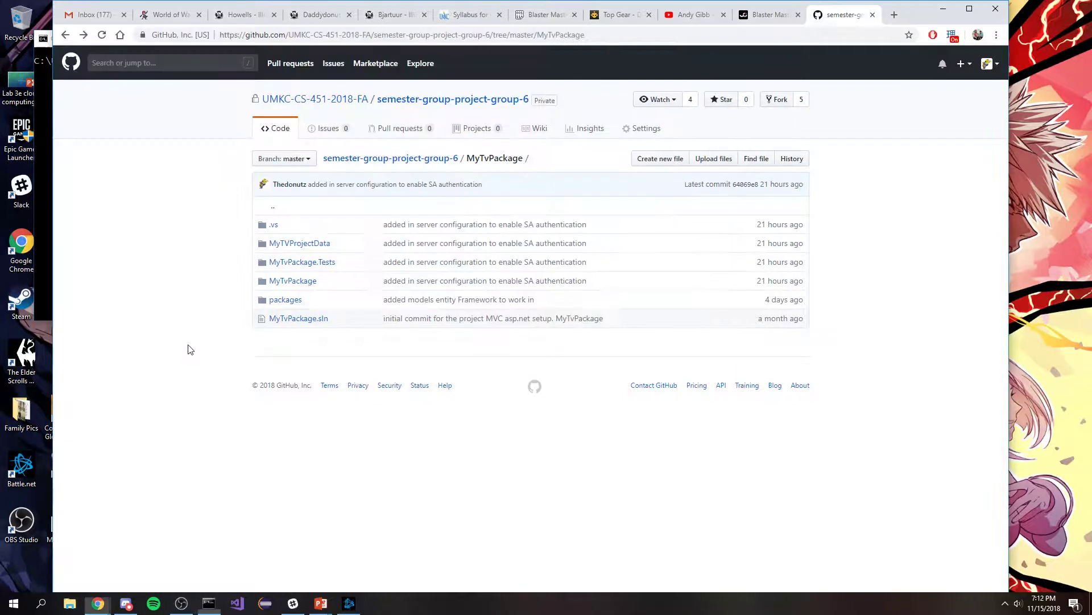
click(303, 248)
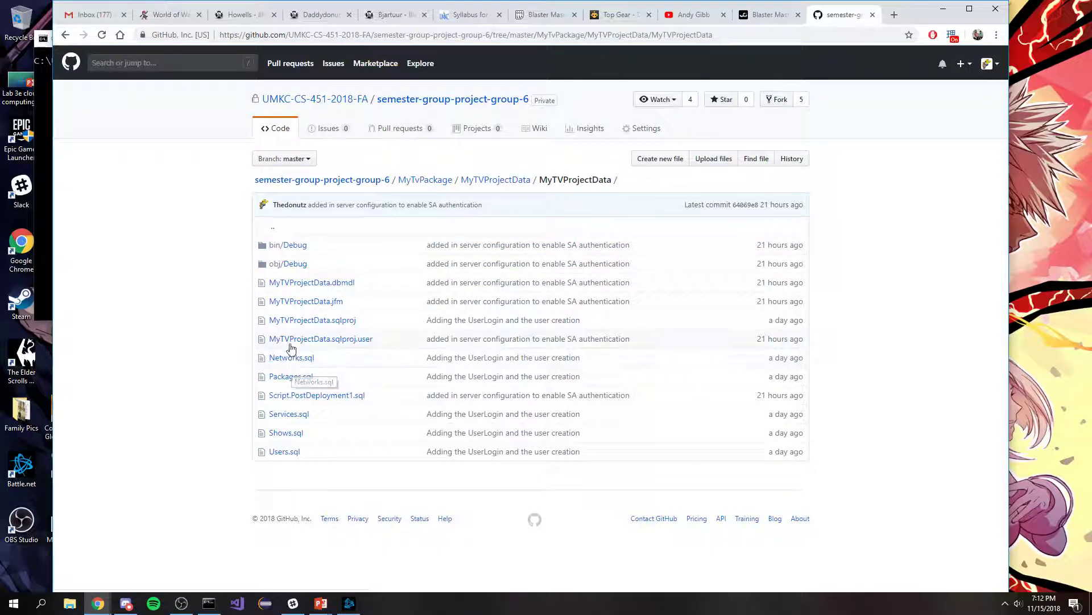
click(284, 401)
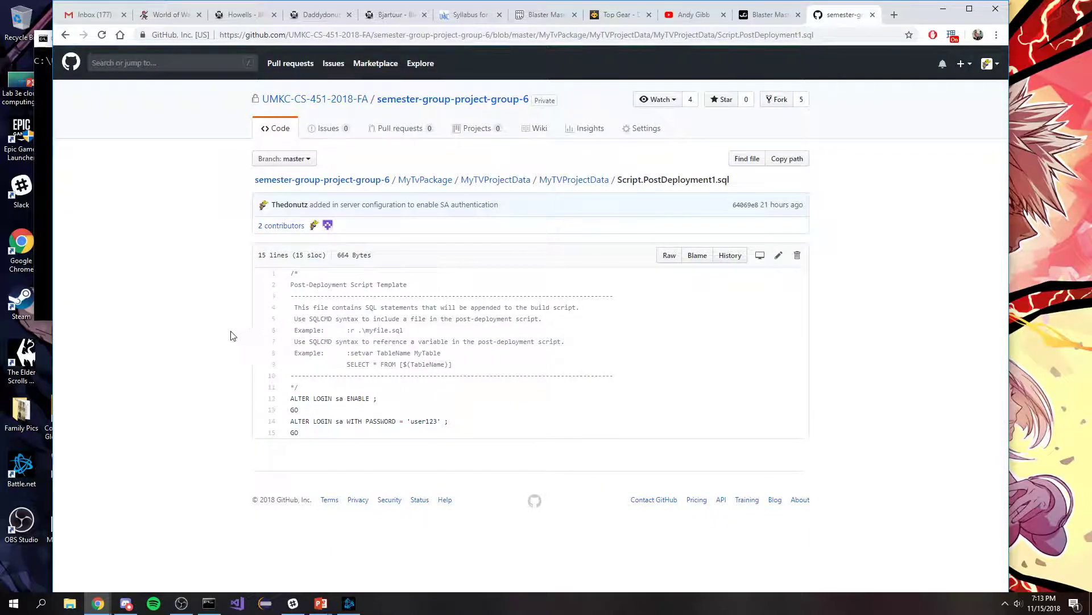
drag(317, 433, 283, 400)
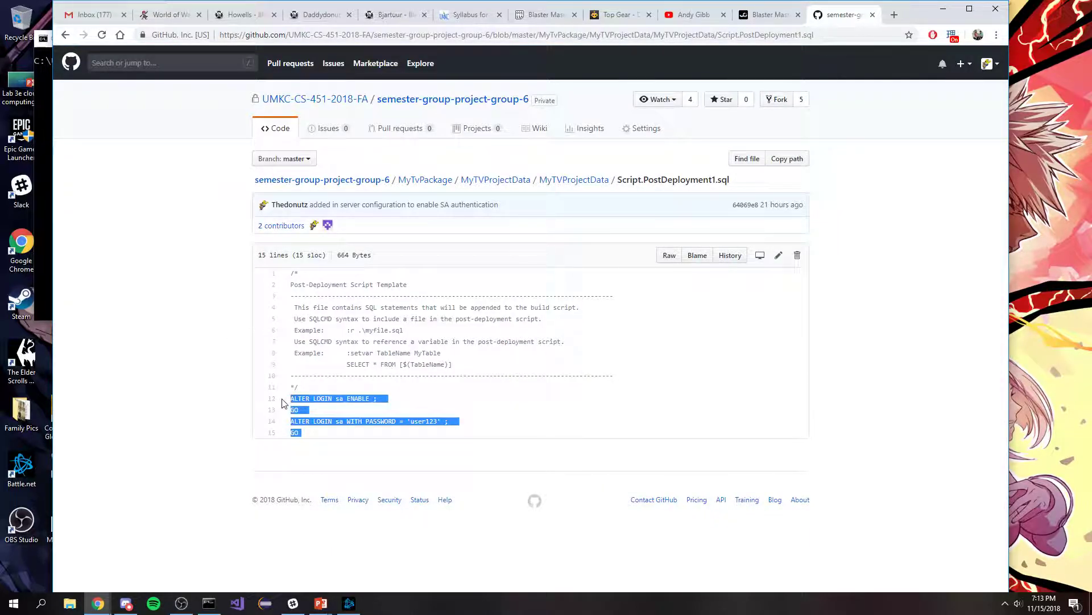
click(204, 375)
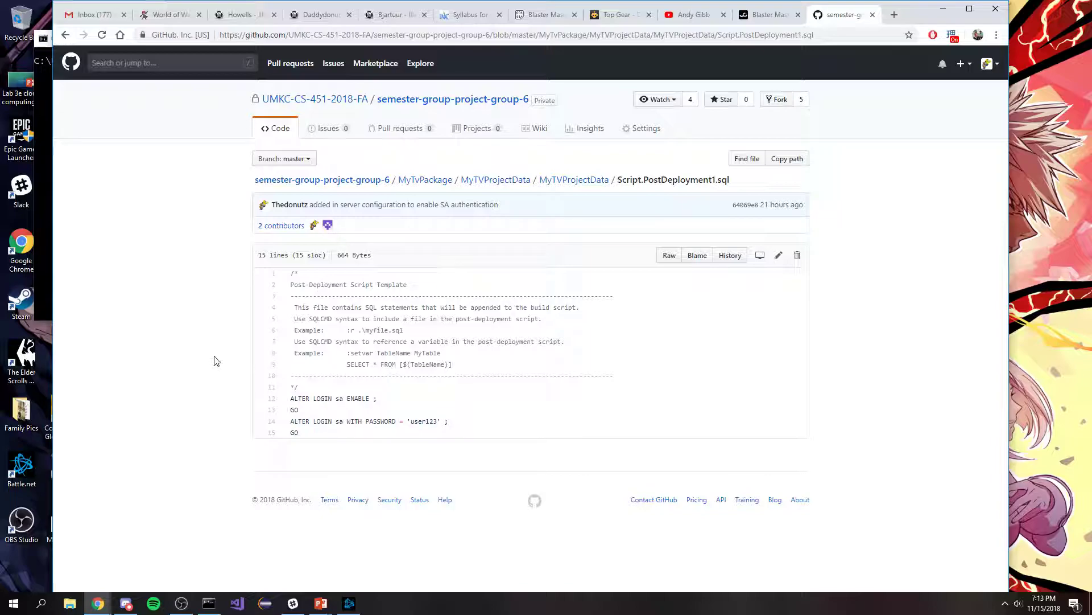
Step: Return from the script file to the root page of the semester-group-project-group-6 repository
key(alt+Left)
key(alt+Left)
key(alt+Left)
key(alt+Left)
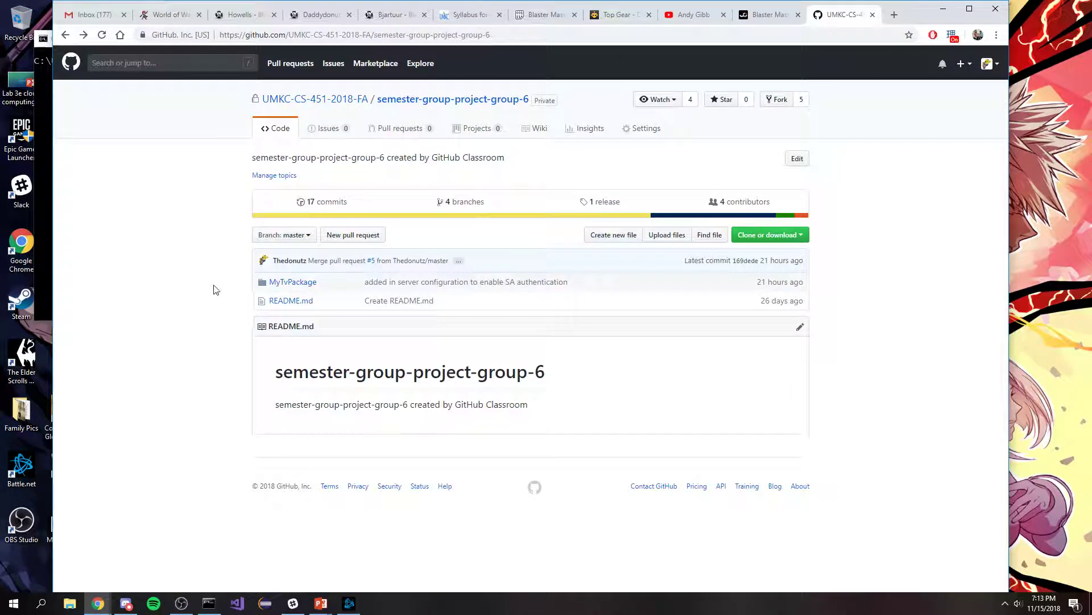
Step: Launch Visual Studio 2017, bring it to the front and close its Start Page
click(233, 605)
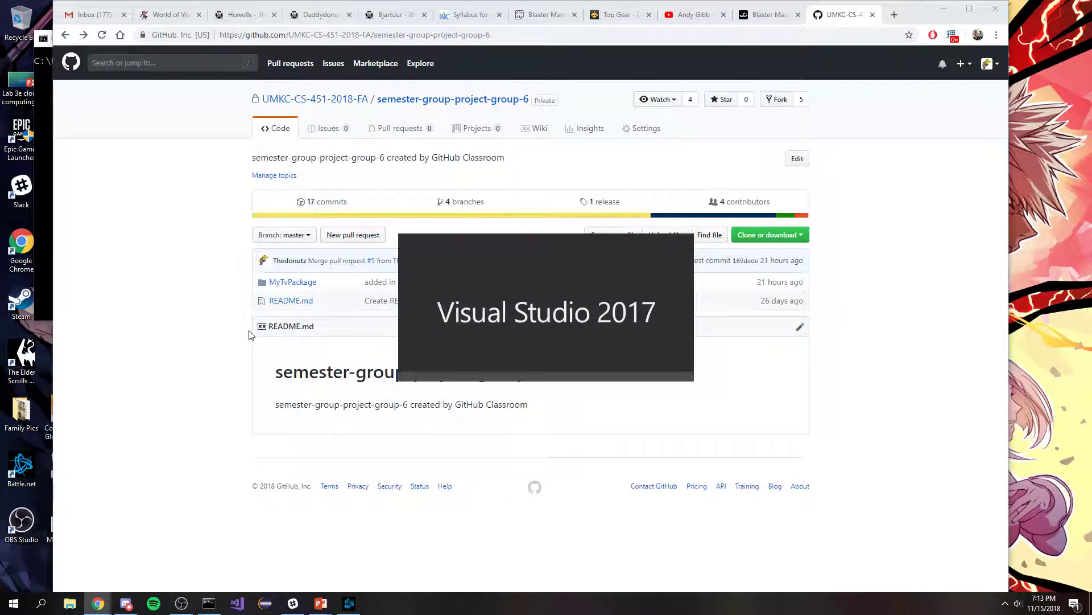
click(39, 259)
drag(395, 41, 369, 107)
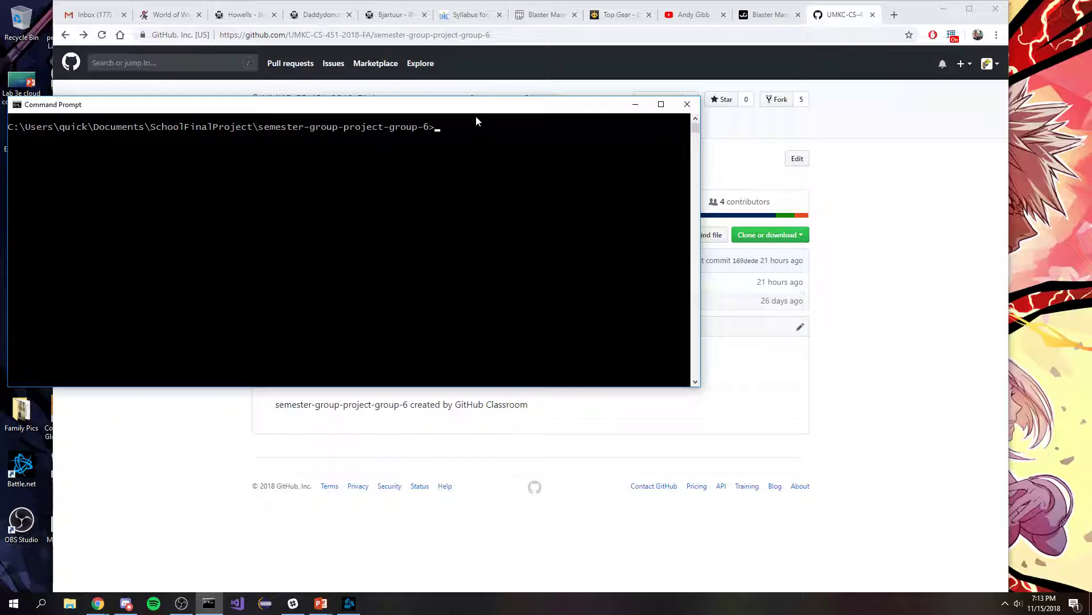
drag(627, 107, 633, 146)
click(633, 145)
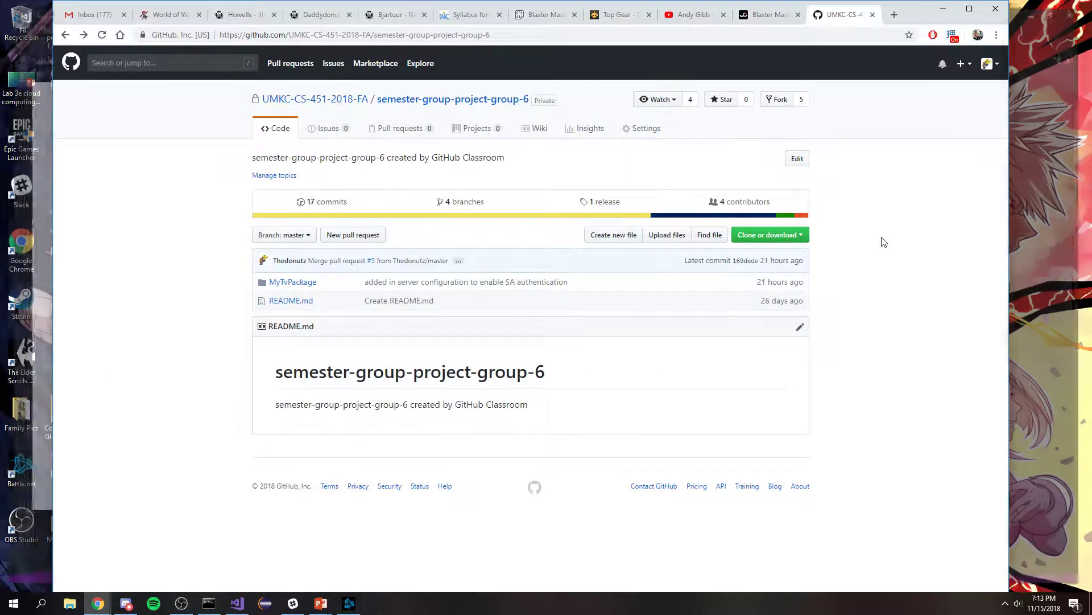
click(1046, 125)
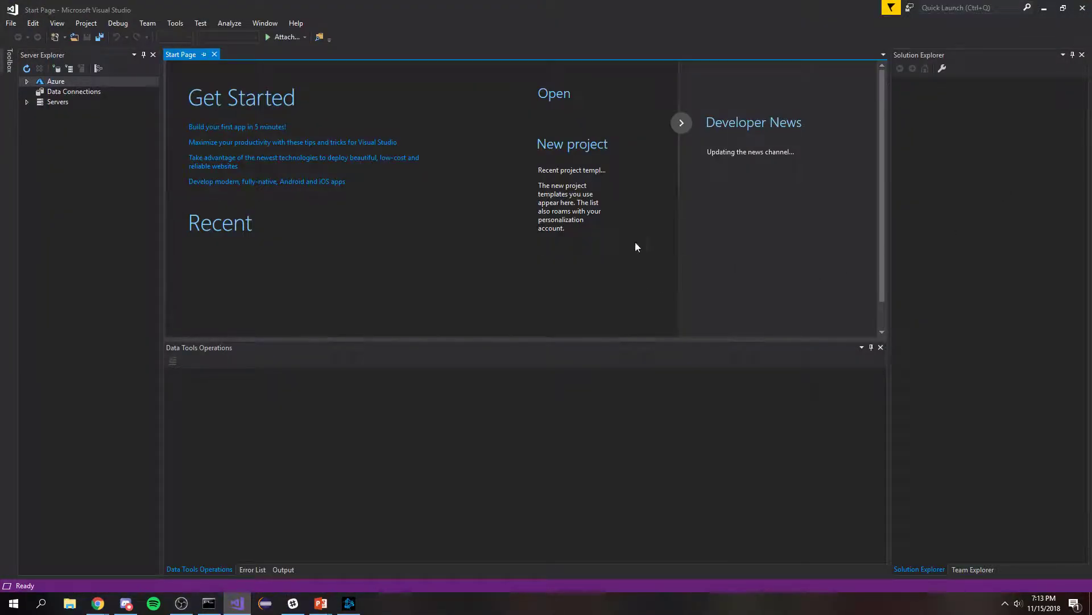
click(214, 54)
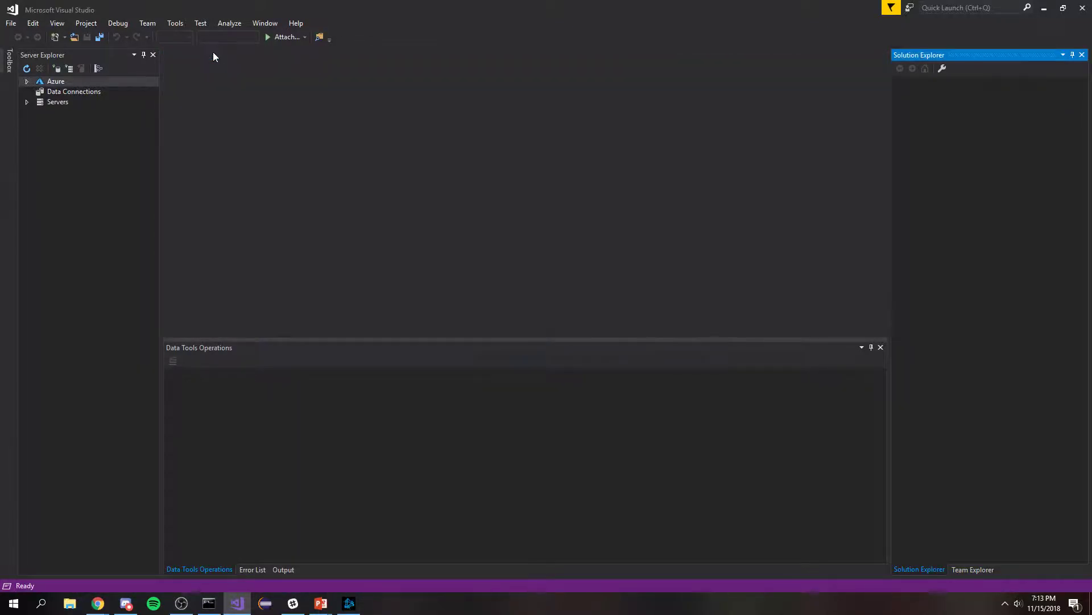
click(83, 92)
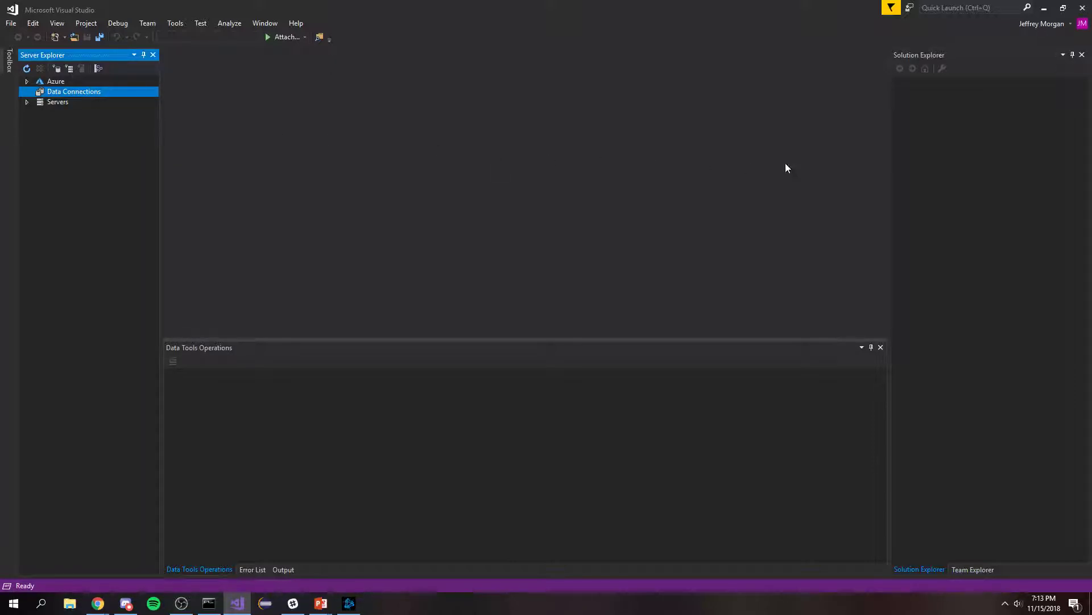
click(944, 158)
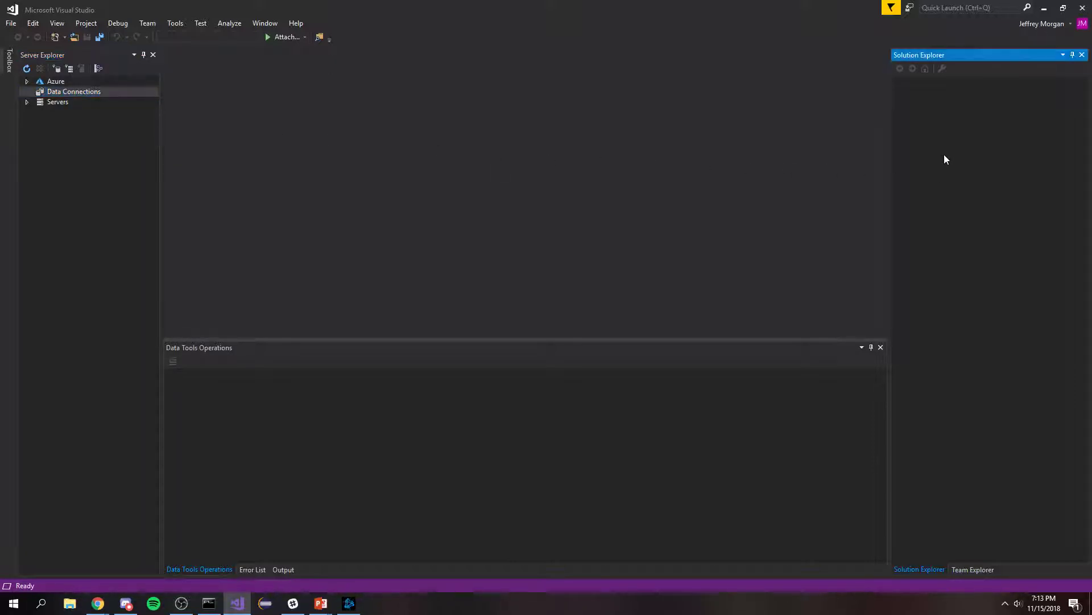
Step: Open the MyTvPackage.sln solution from the MyTvPackage folder of the local repository
click(12, 25)
mouse_move(166, 48)
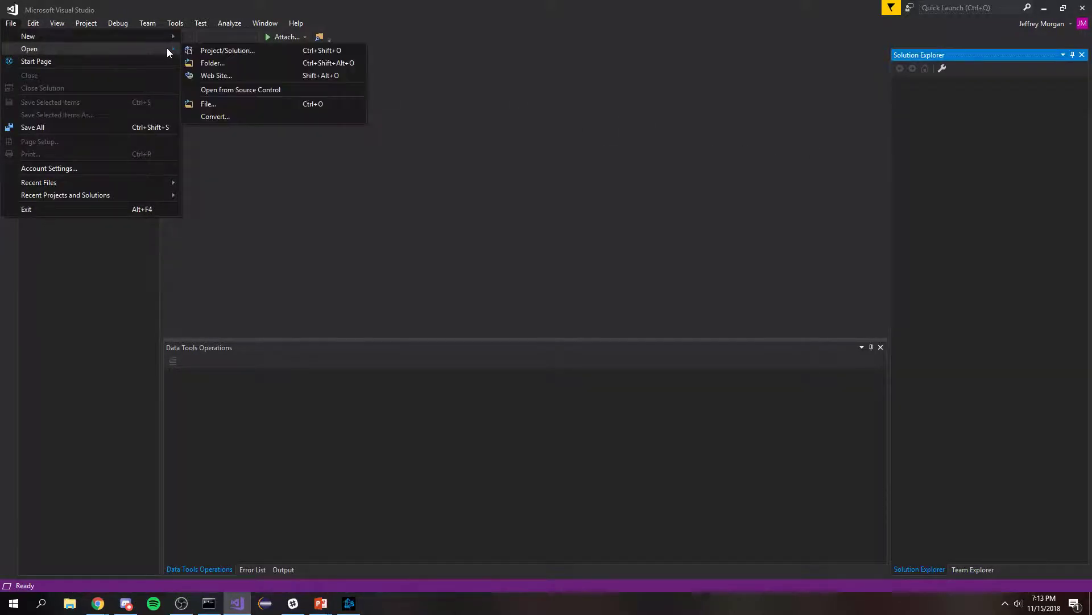
click(200, 50)
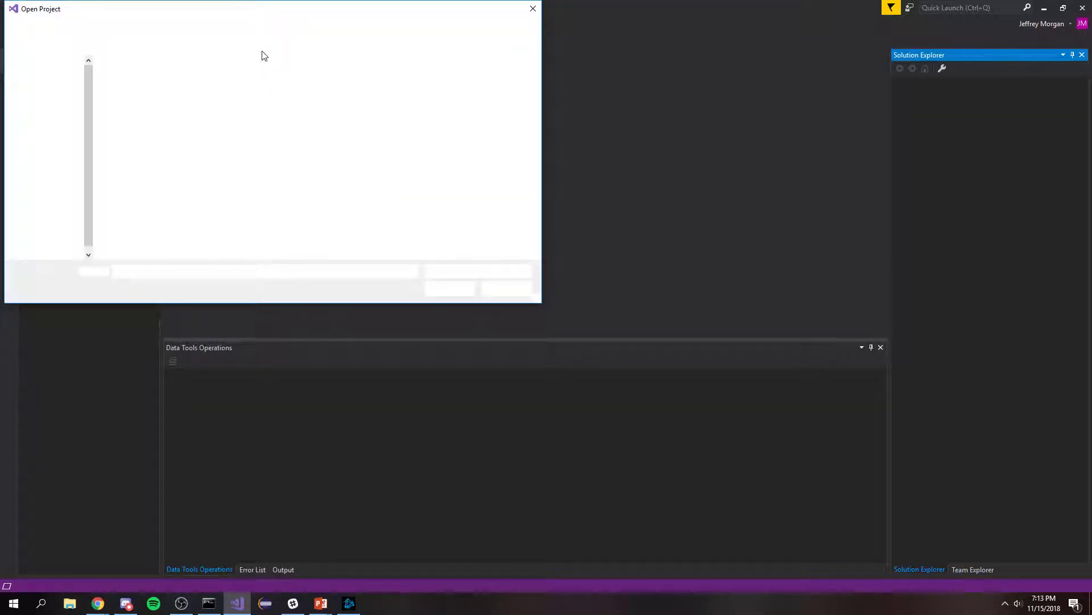
drag(262, 14, 284, 23)
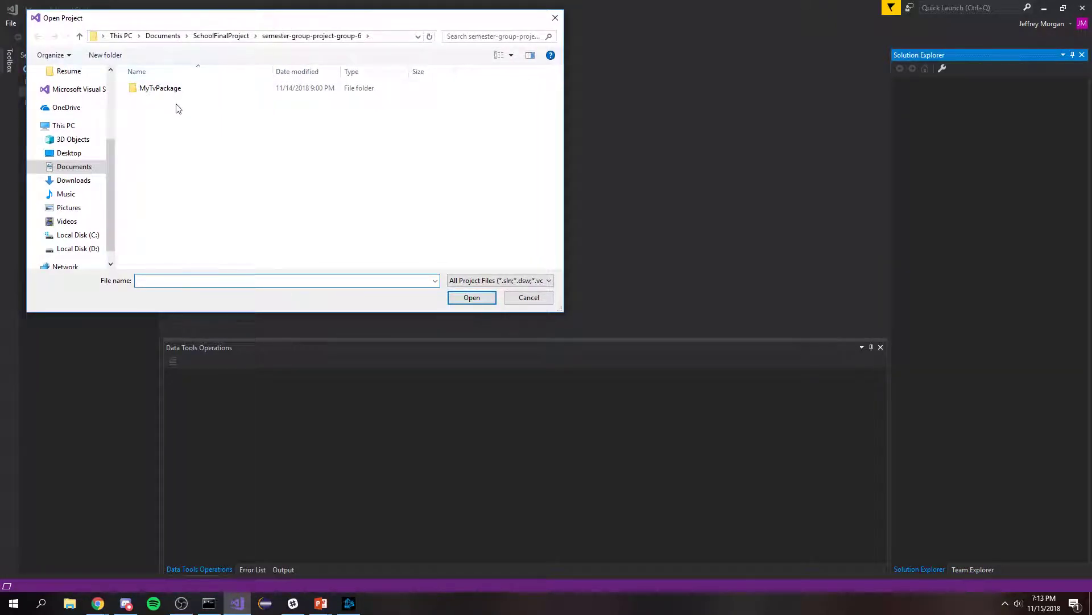
double_click(149, 90)
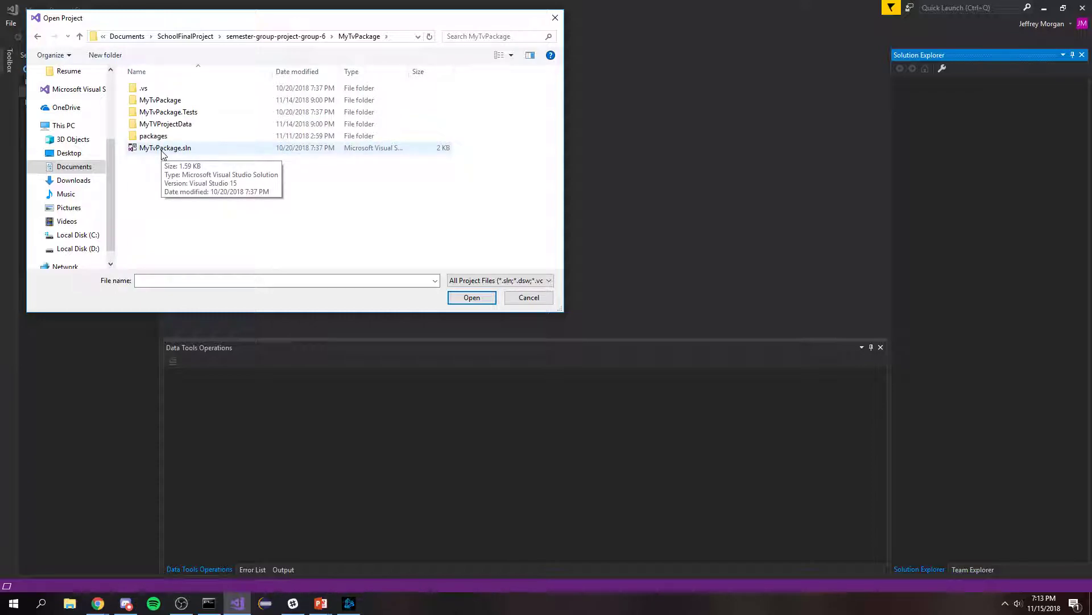
double_click(164, 149)
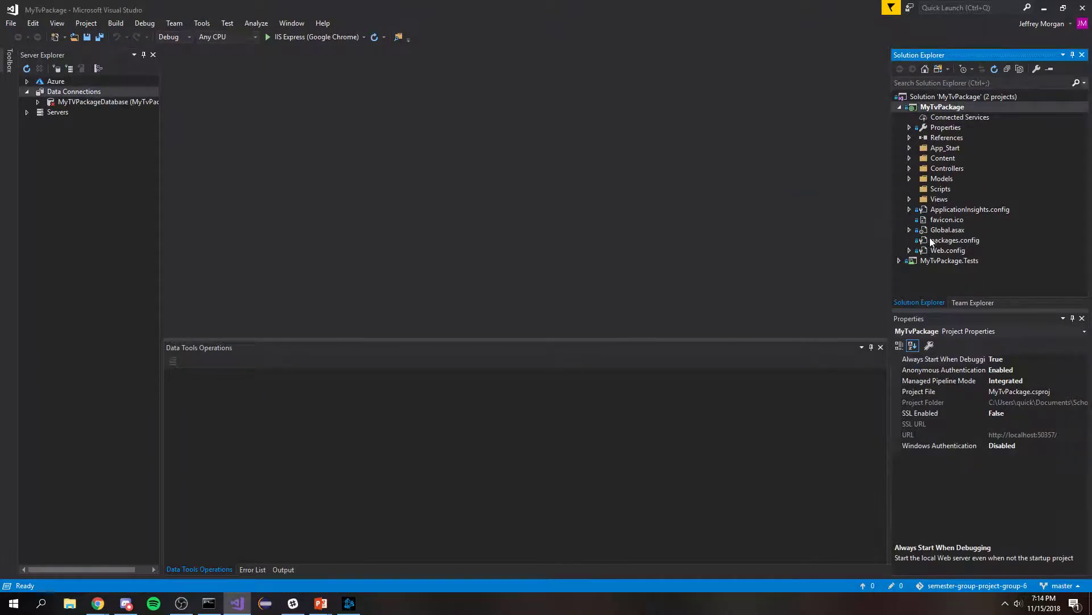
Step: Expand the tables of the MyTVPackageDatabase data connection and look at the Users table
click(104, 106)
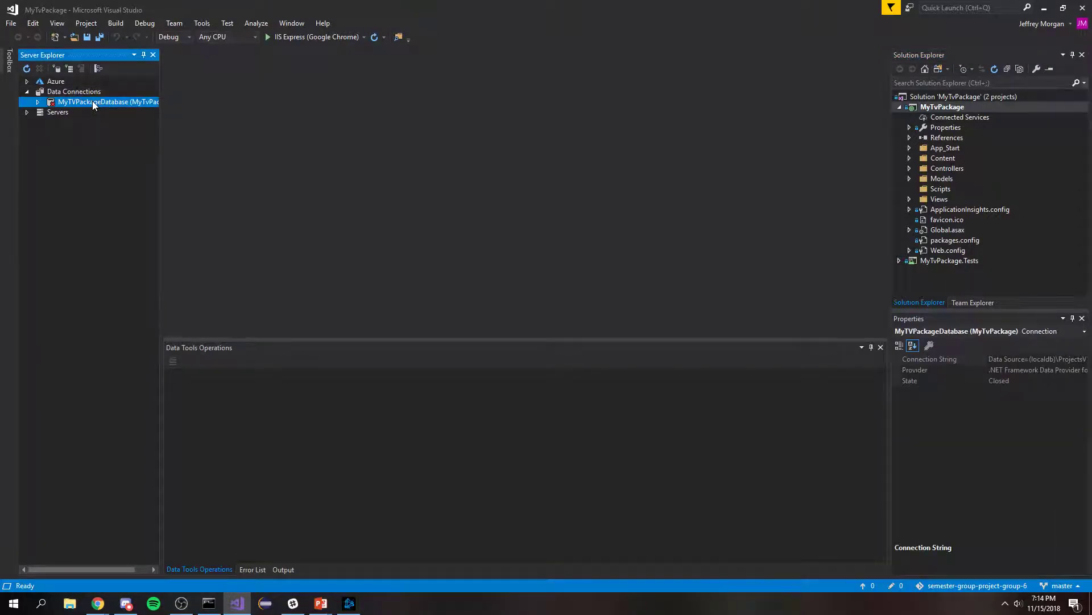
click(38, 102)
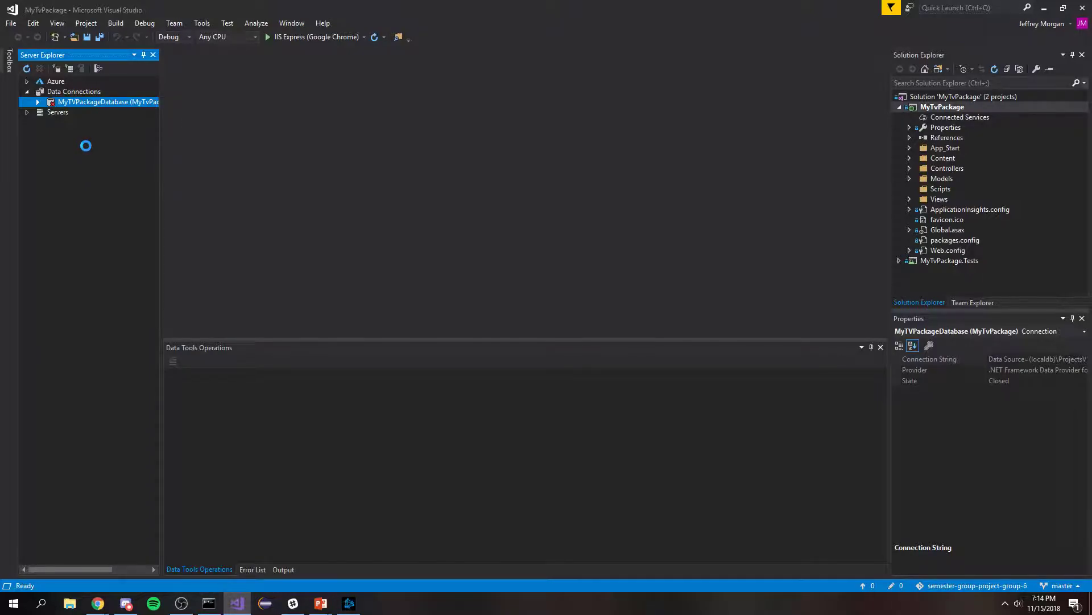
click(49, 112)
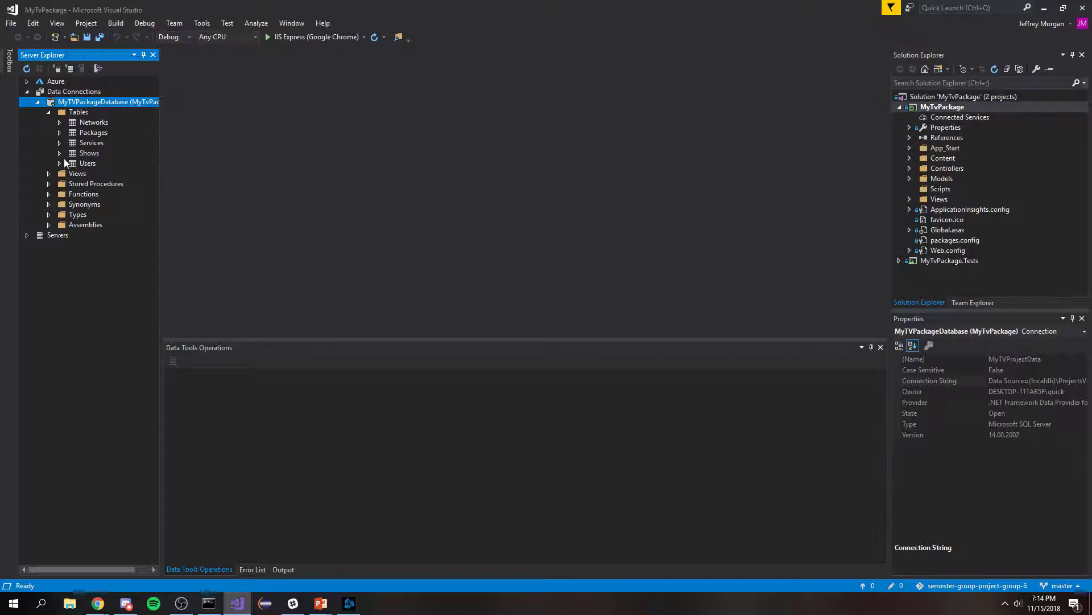
click(85, 165)
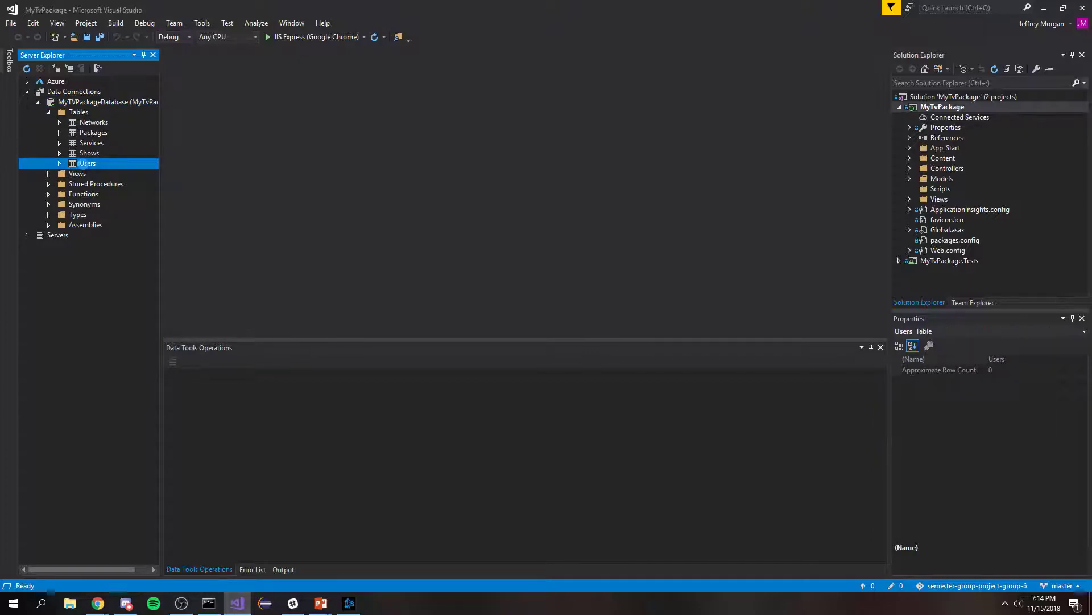
double_click(83, 164)
Step: Remove the MyTVPackageDatabase connection from the data connections and confirm the removal
click(37, 101)
right_click(66, 102)
click(91, 120)
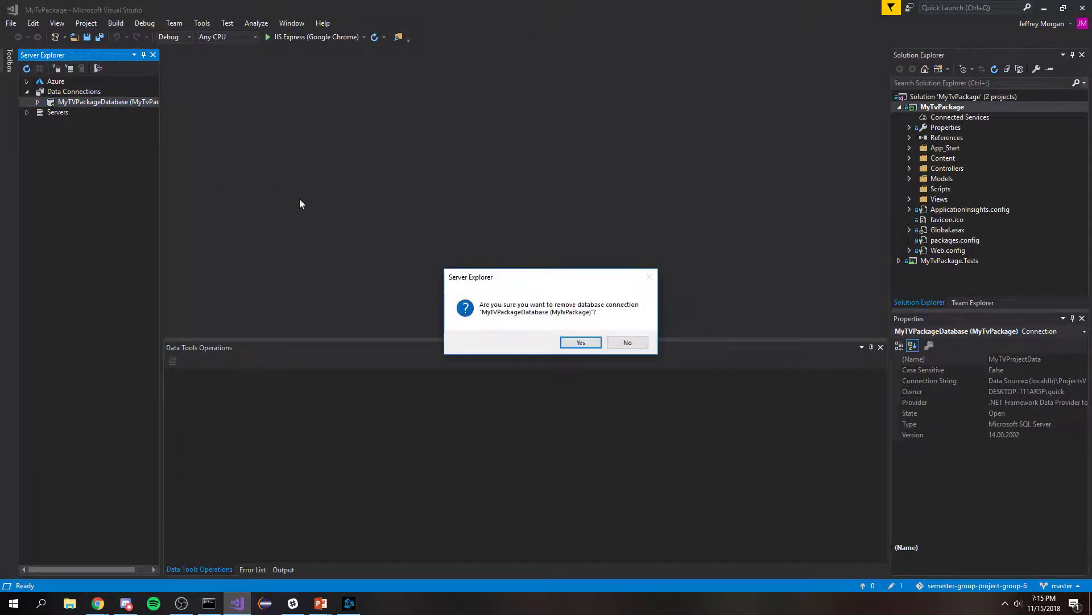
click(584, 346)
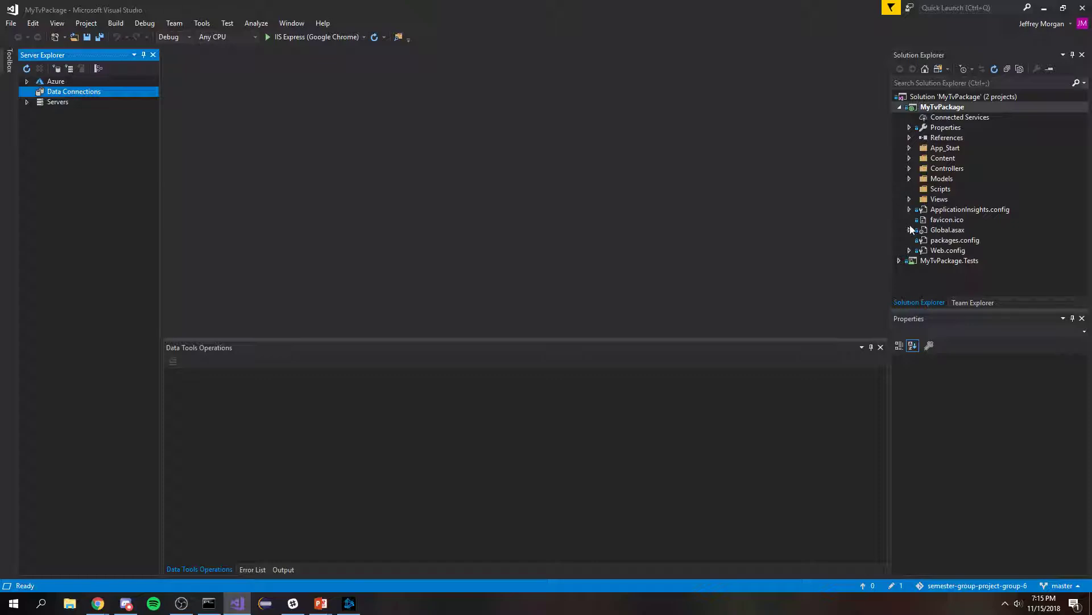
Step: Close the current solution by opening the MyTVProjectData solution from the MyTvPackage folder, and expand its project to show the SQL files
click(11, 23)
mouse_move(21, 24)
mouse_move(57, 41)
click(216, 49)
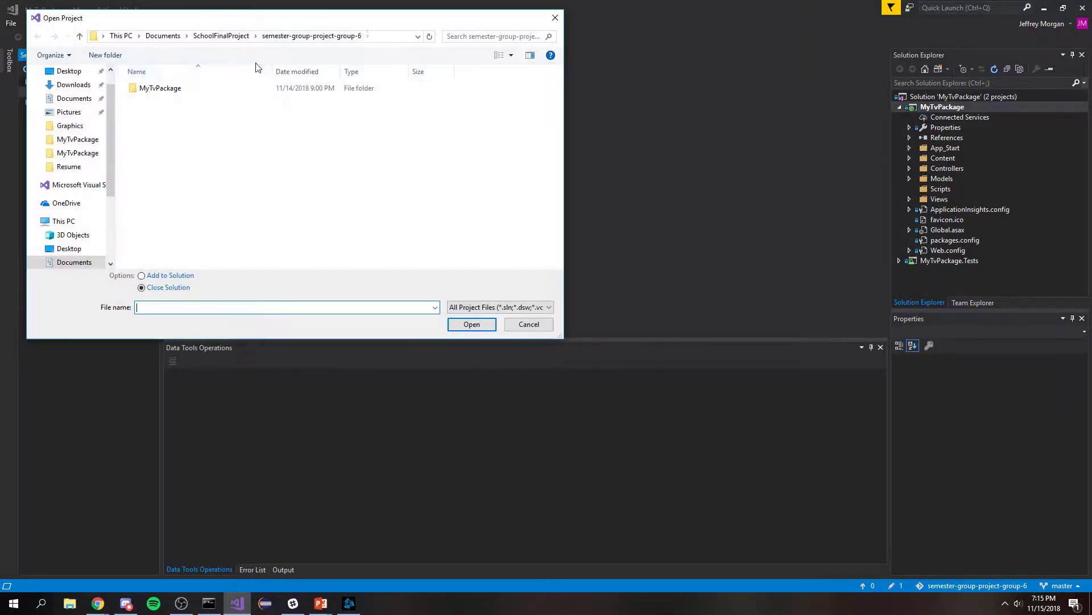
double_click(147, 91)
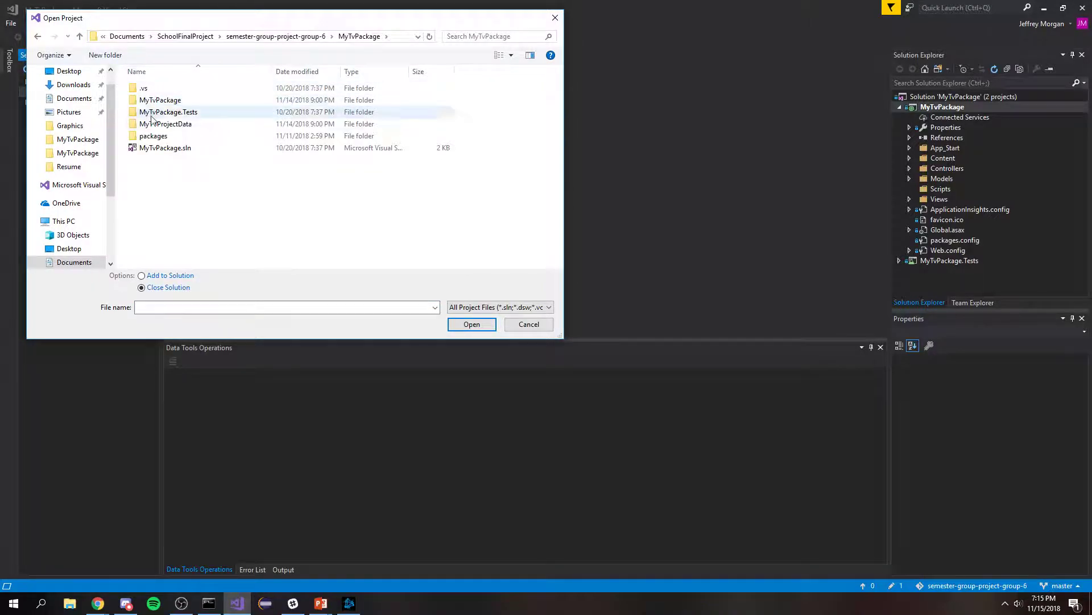
double_click(151, 123)
double_click(148, 112)
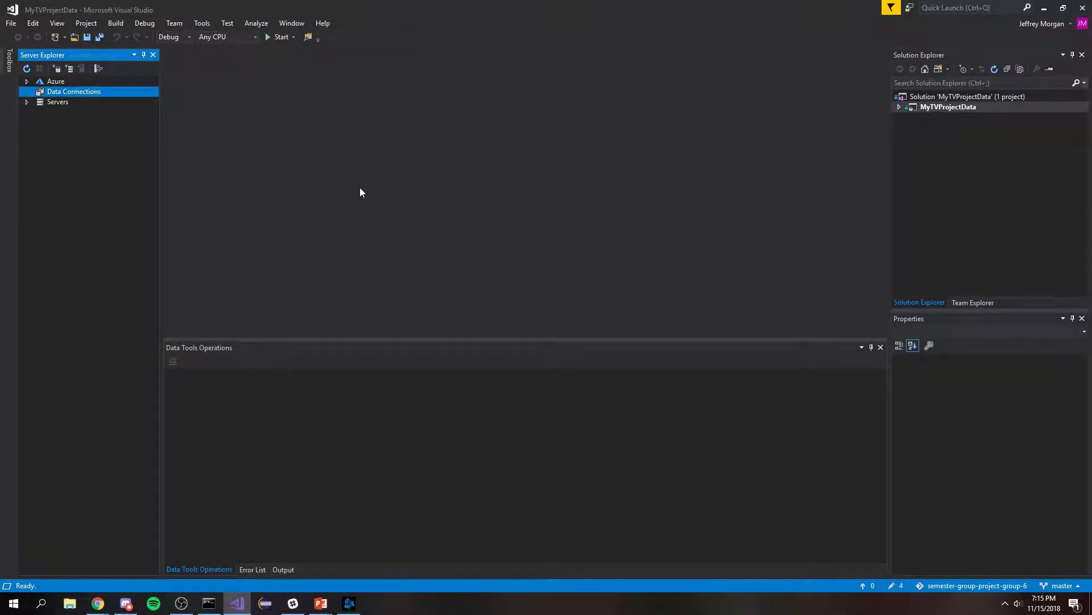
click(900, 108)
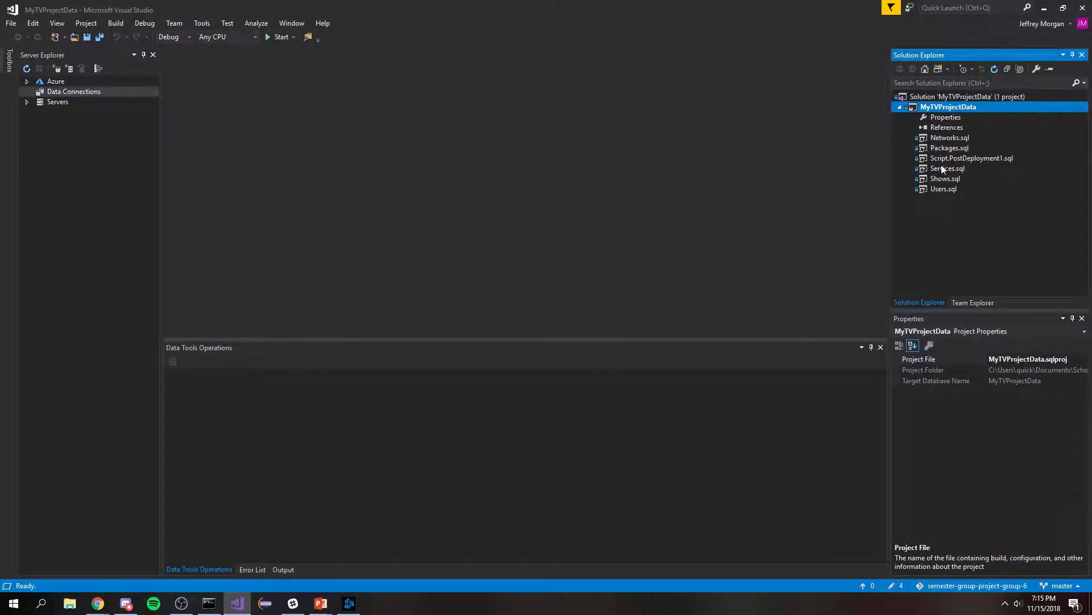
Step: Start publishing the MyTVProjectData project and choose the recent MyTVProjectData connection on (localdb)\ProjectsV13 as the target
right_click(940, 108)
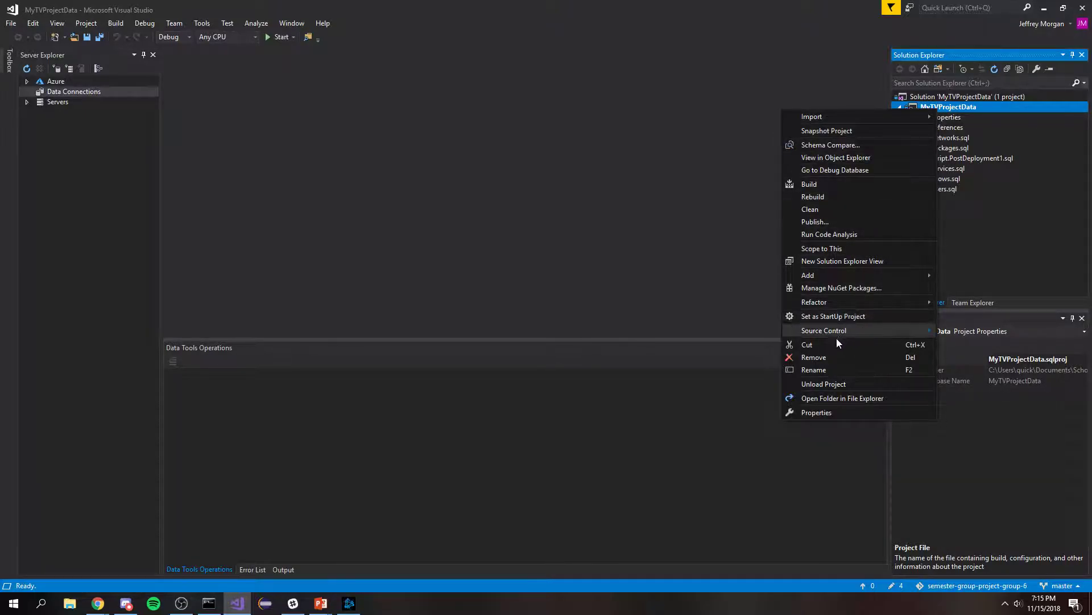
click(841, 220)
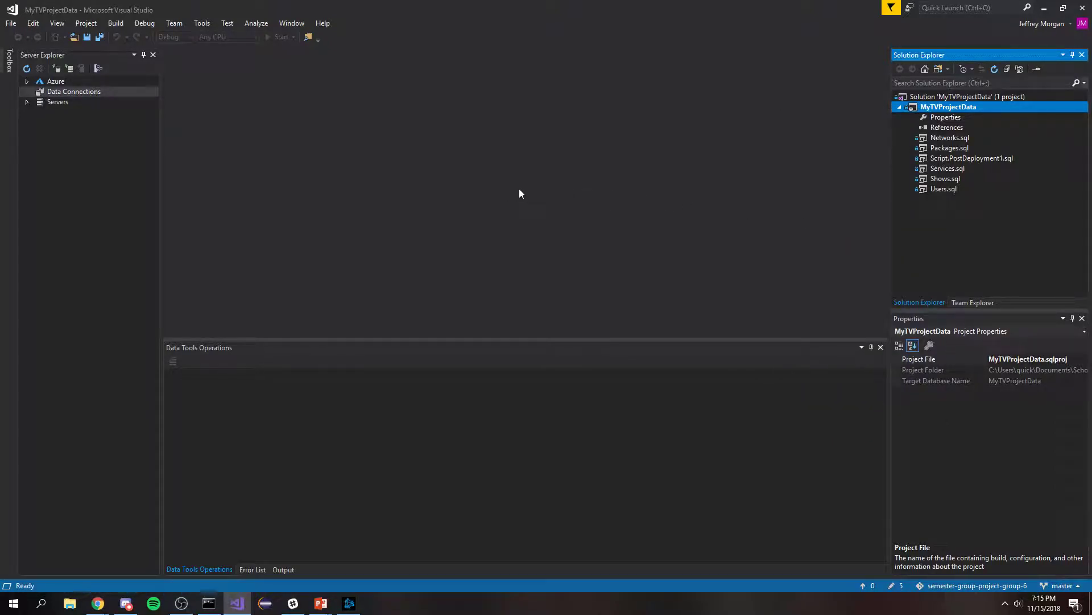
drag(512, 203, 510, 182)
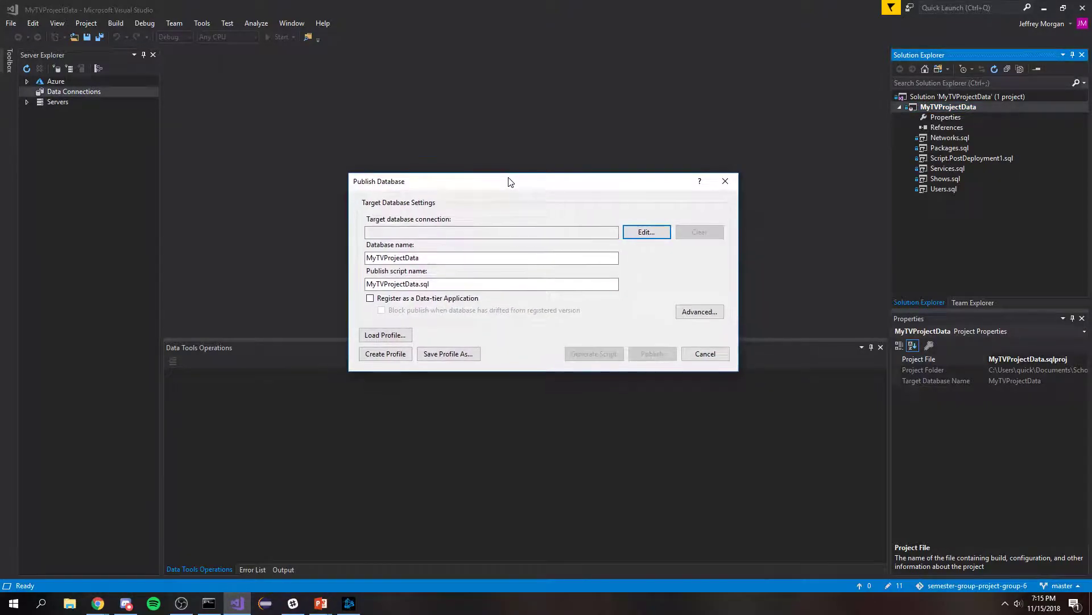
click(645, 234)
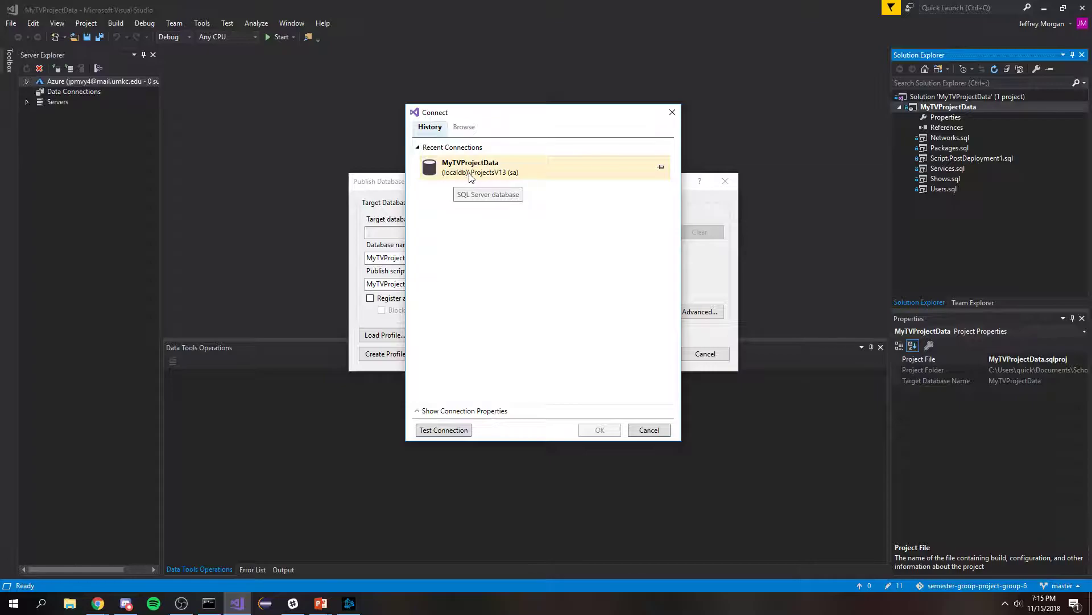
double_click(503, 174)
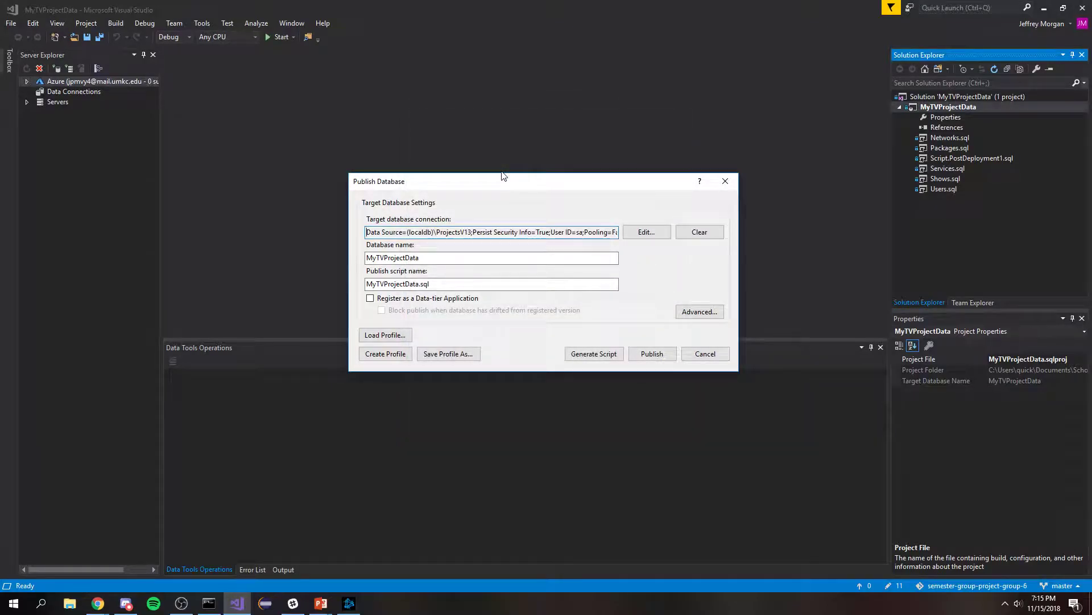
Step: Re-enter the account password in the target connection's properties and test the connection
click(646, 231)
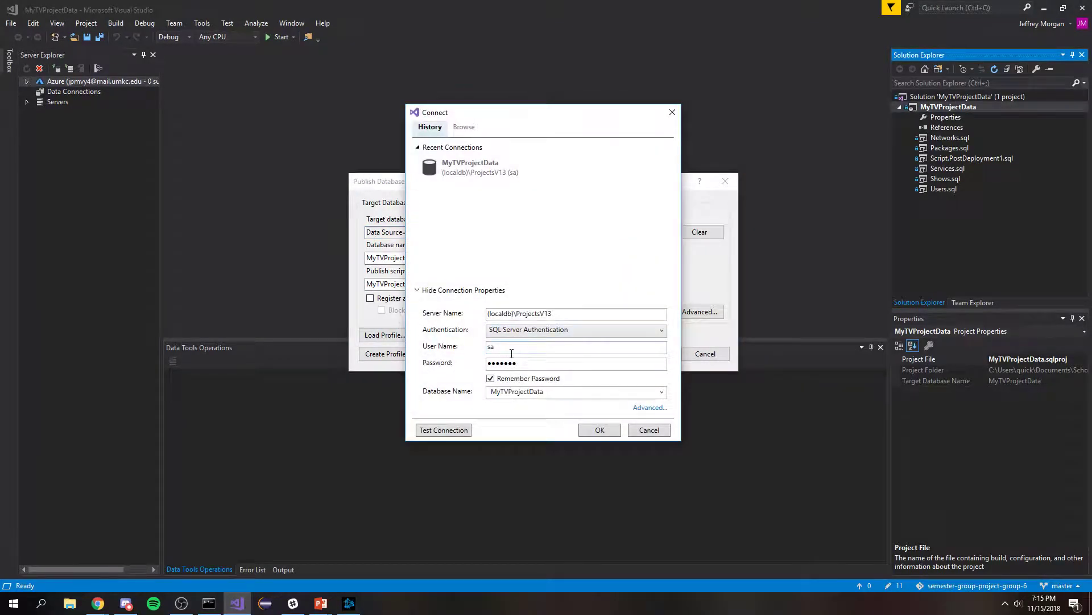
click(945, 164)
click(526, 363)
drag(525, 363, 442, 375)
text(p)
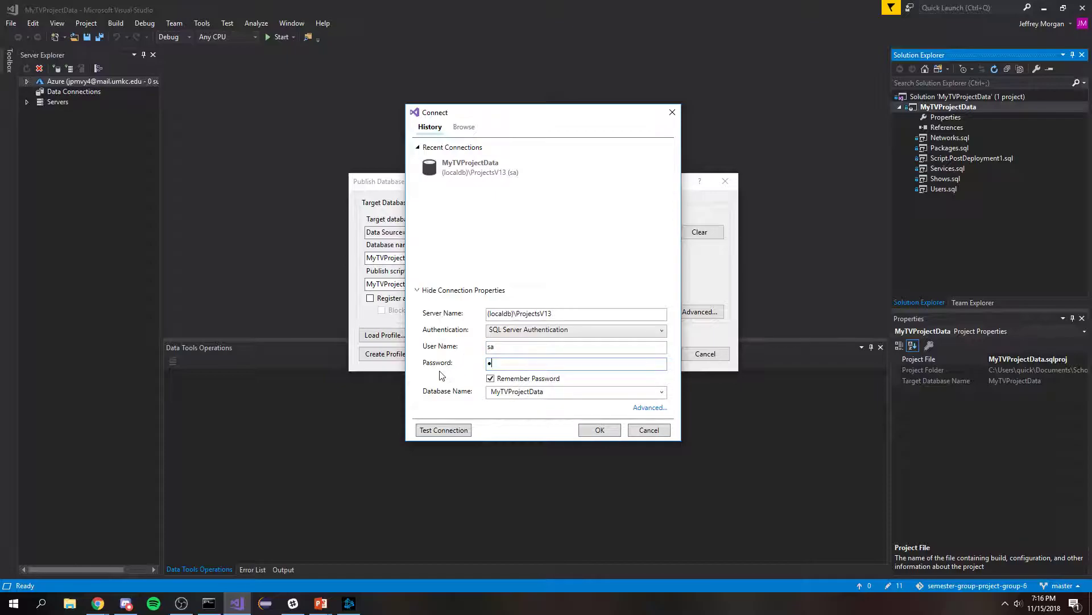
text(••••••)
click(443, 432)
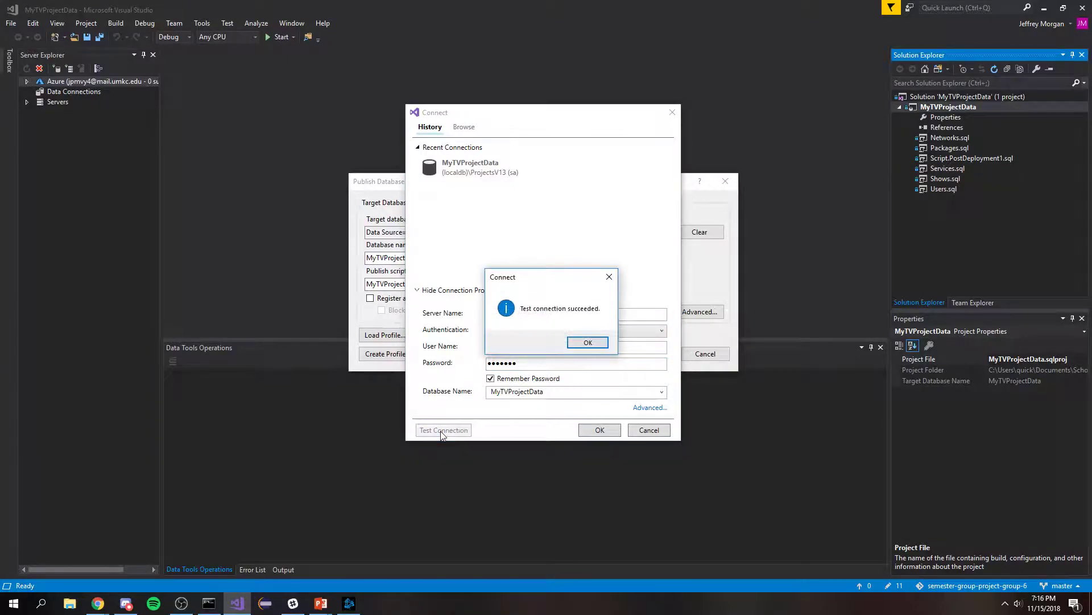
click(592, 343)
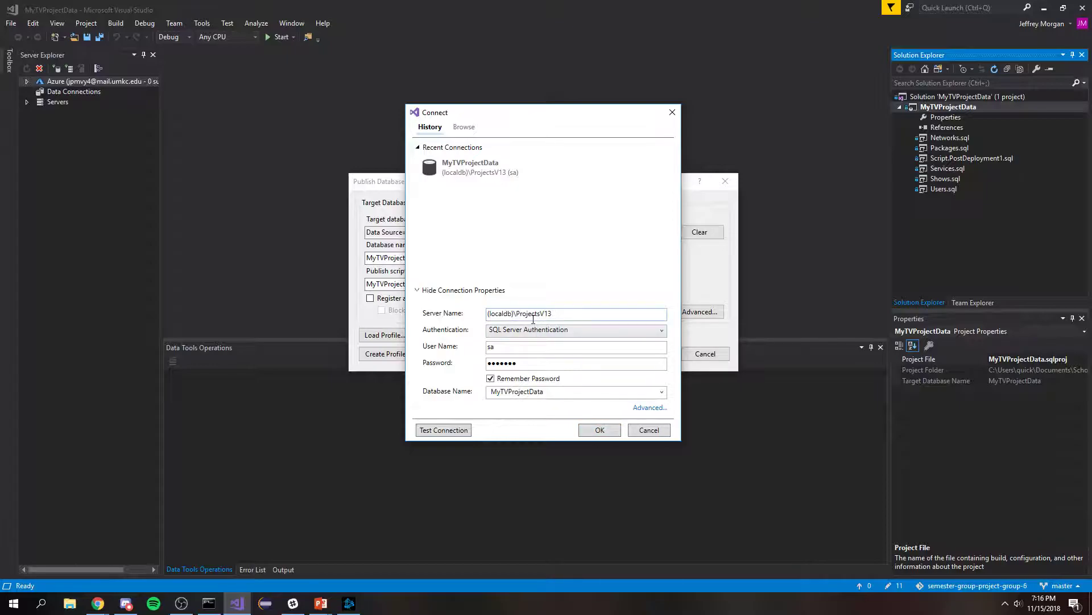
Step: Accept the target connection and publish the MyTVProjectData database with the script name MyTVProjectData.sql
click(589, 431)
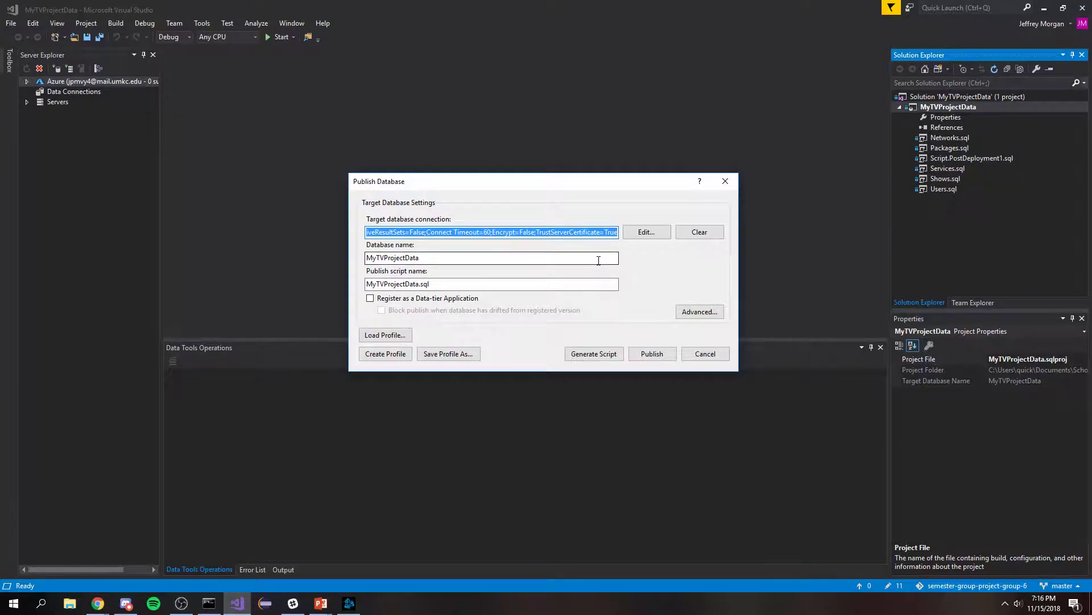
click(646, 354)
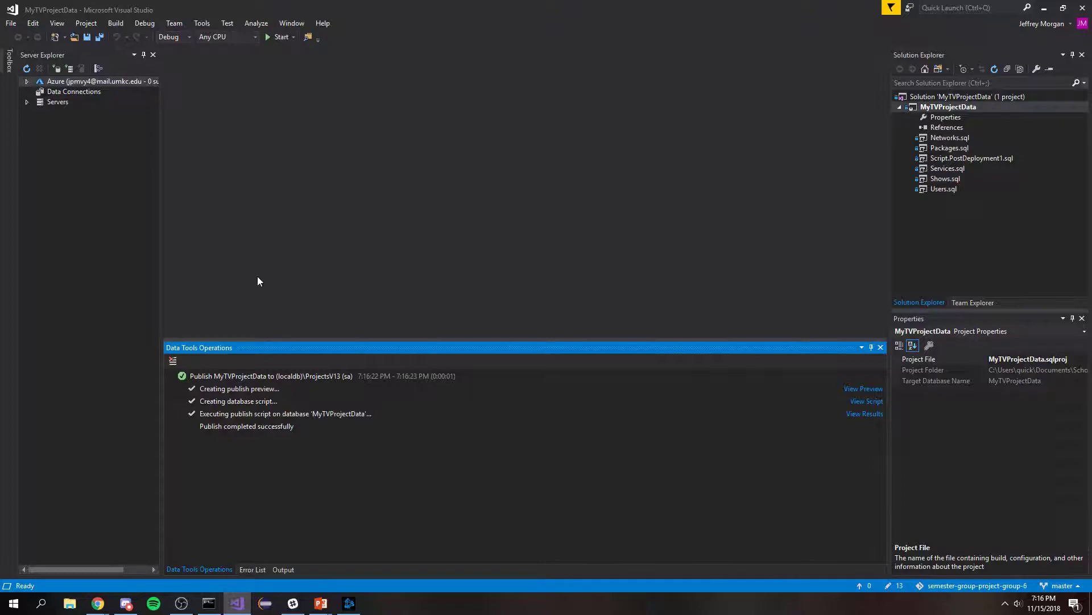
Step: Open the MyTvPackage.sln solution from the MyTvPackage folder, closing the current solution
click(11, 23)
mouse_move(31, 46)
click(209, 46)
click(170, 147)
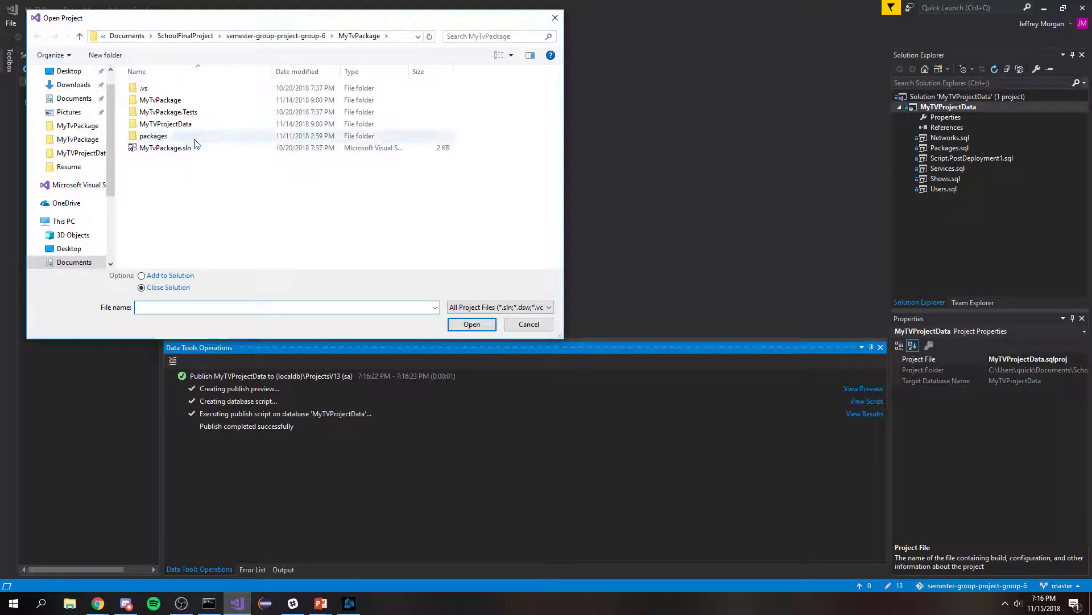
double_click(173, 148)
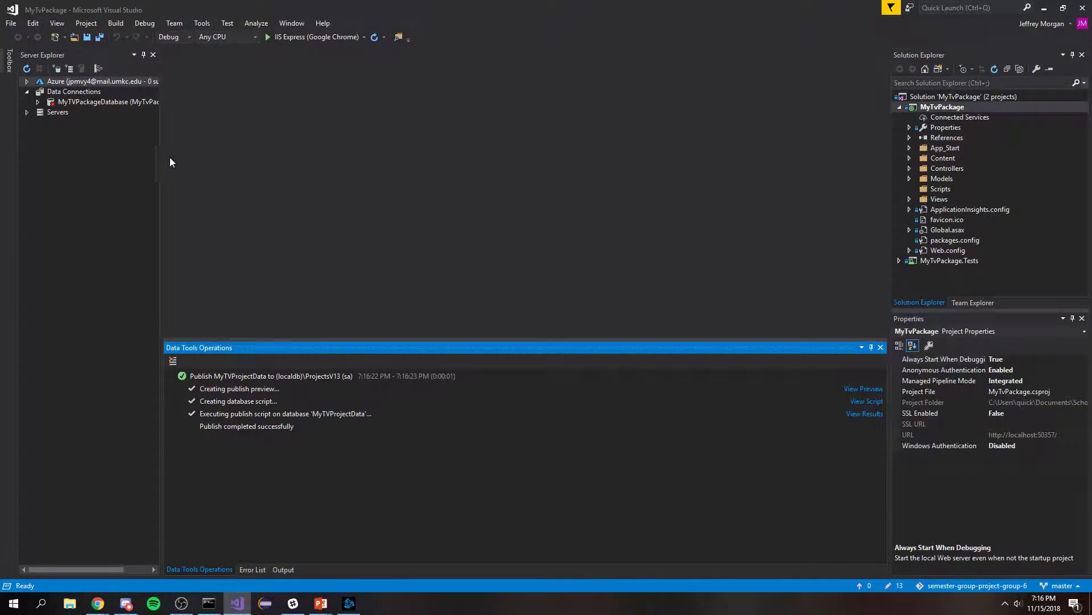
Step: Remove the MyTVPackageDatabase connection from the data connections and confirm the removal
click(95, 101)
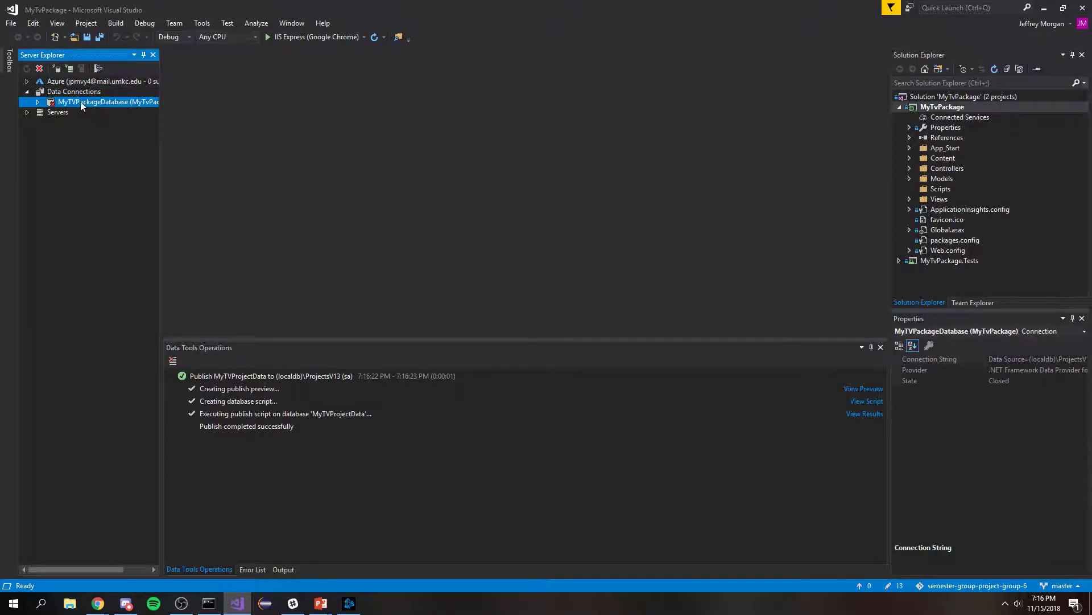
right_click(80, 103)
click(97, 124)
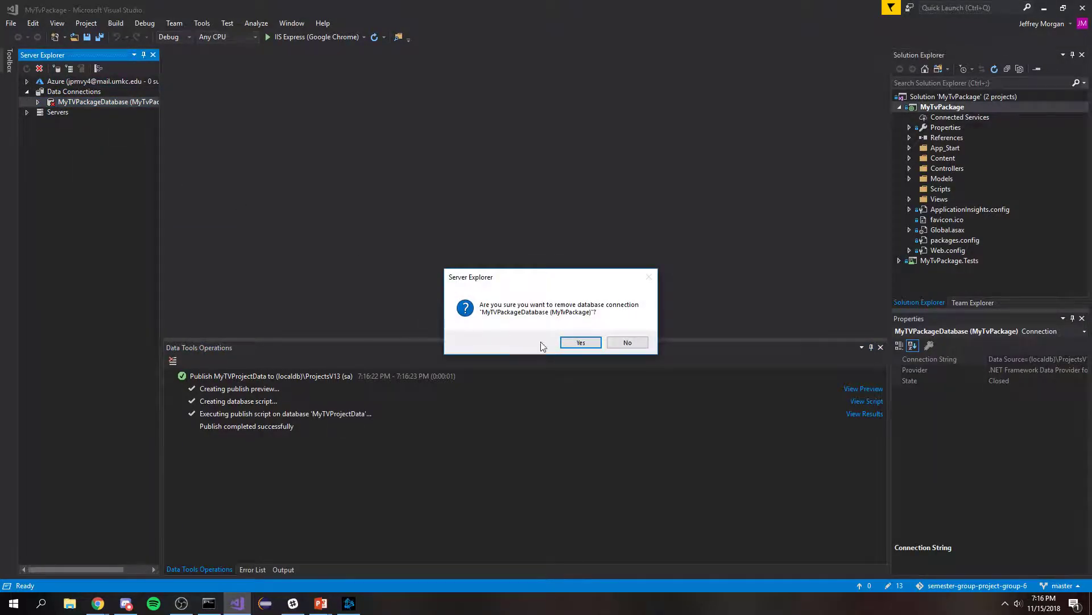
click(572, 342)
Step: Start adding a Microsoft SQL Server data connection with the server name (localdb)\ProjectsV13
right_click(60, 90)
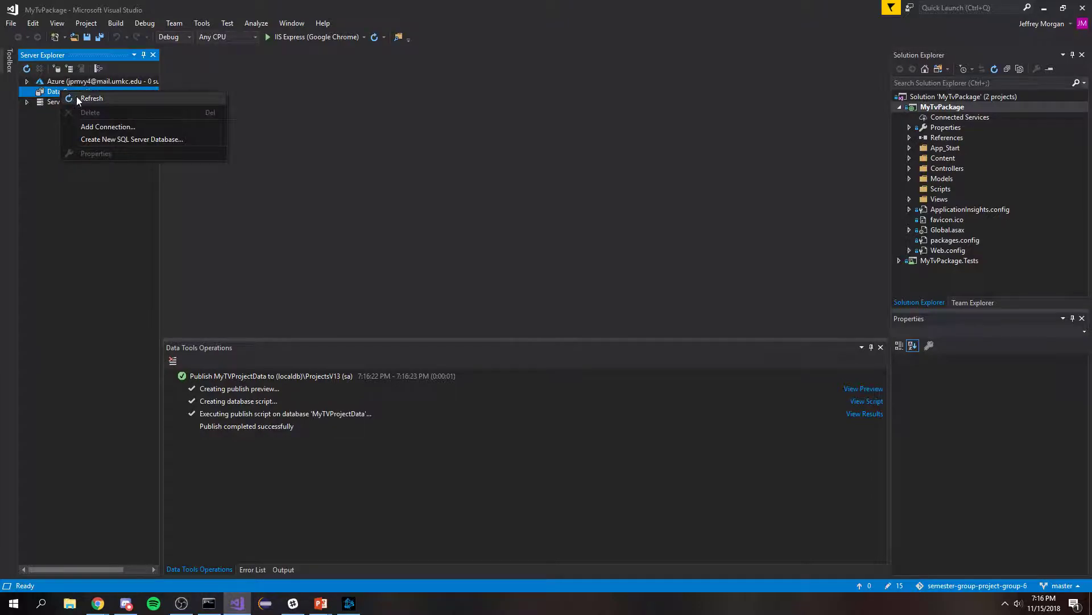
click(117, 130)
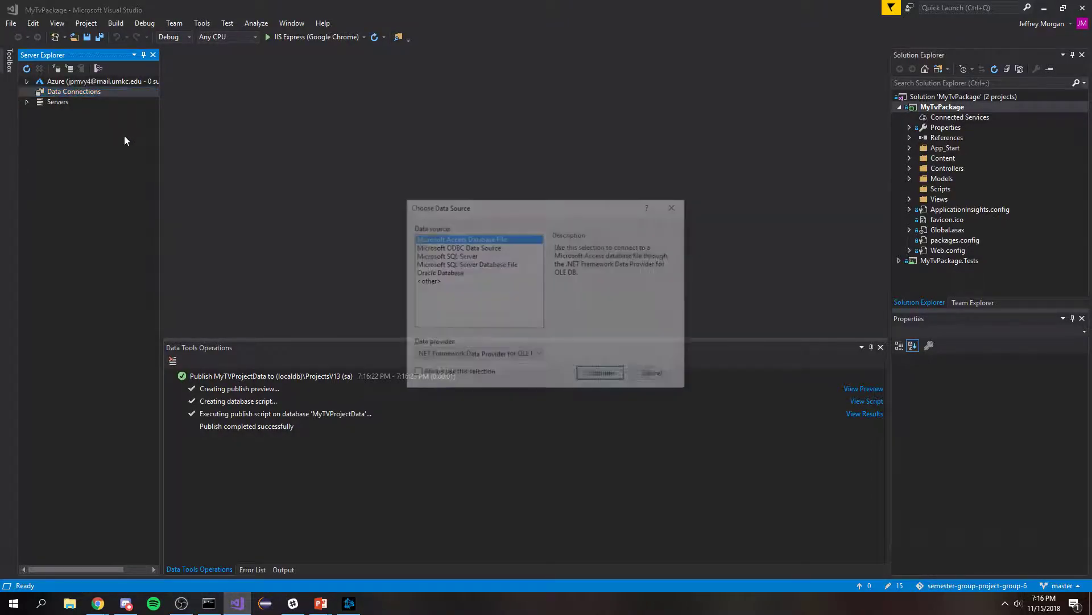
double_click(474, 255)
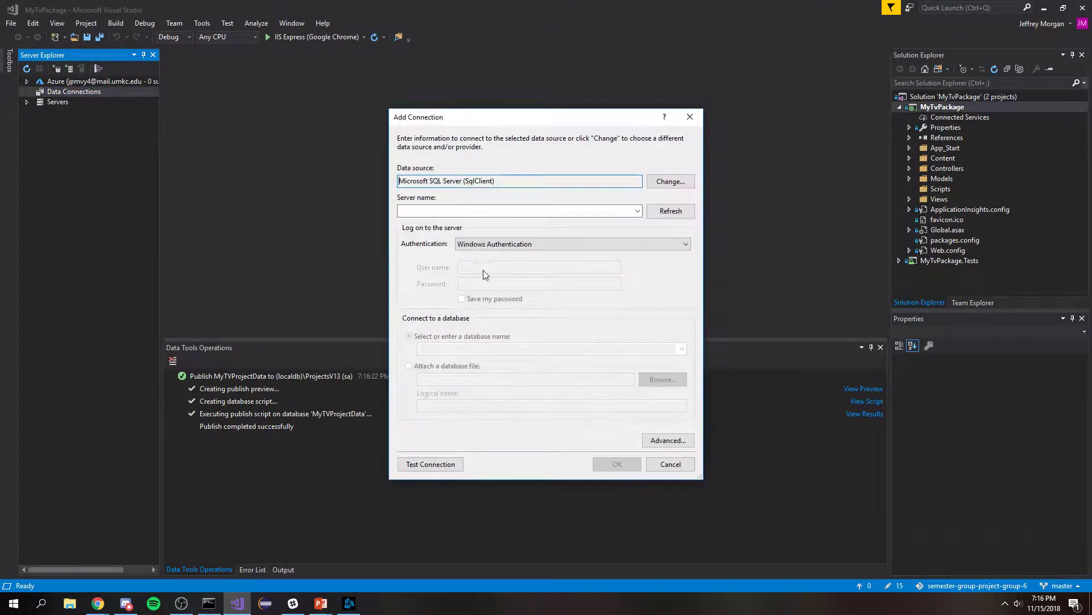
click(454, 211)
text(()
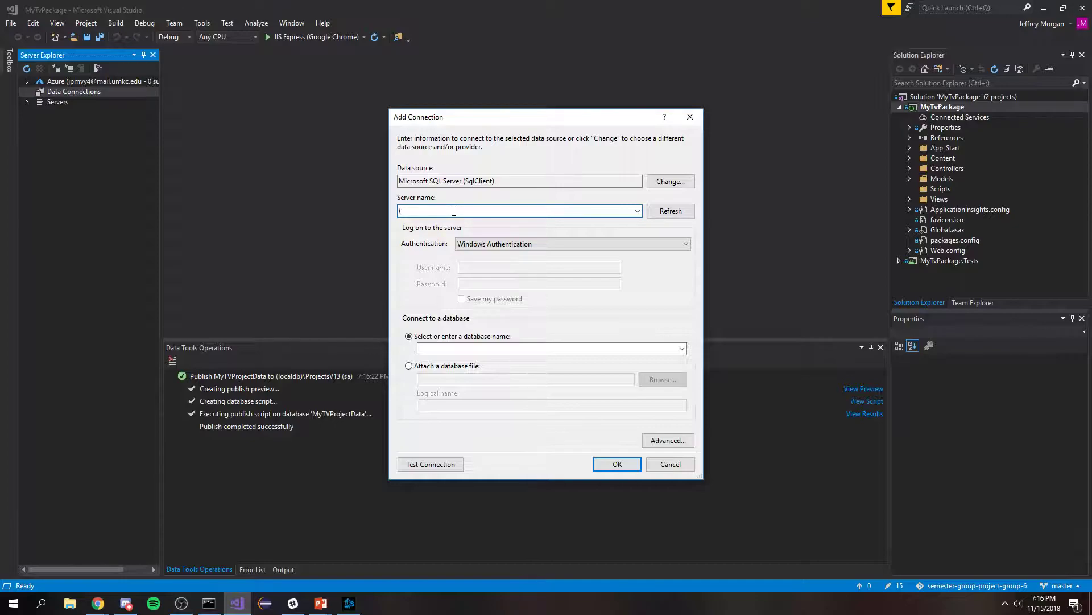
text(localdb)\ProjectsV13)
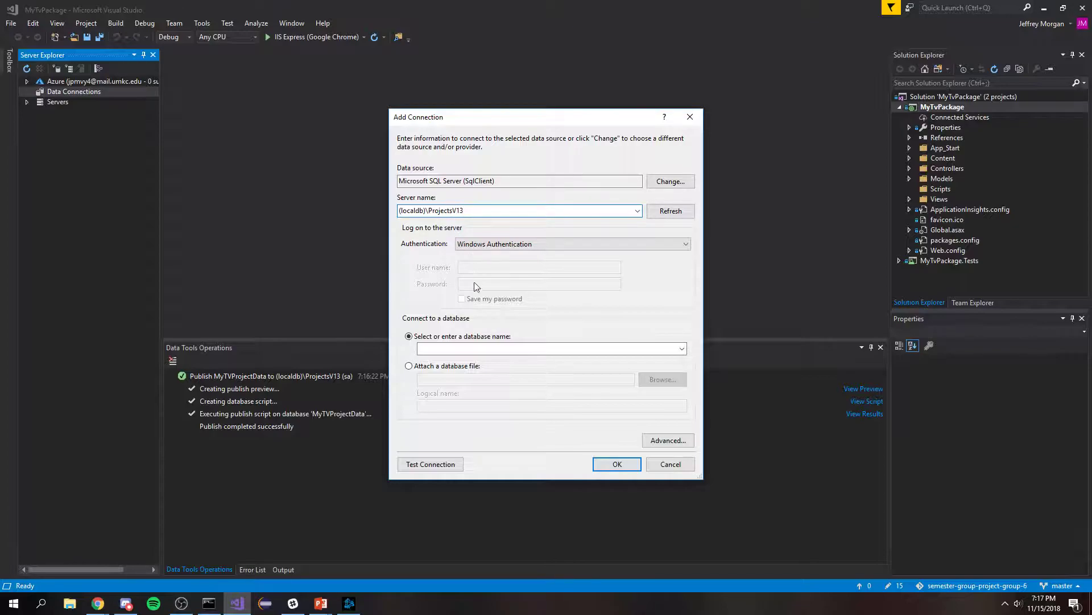
Step: Select MyTVProjectData as the database for the new connection and test the connection
click(458, 352)
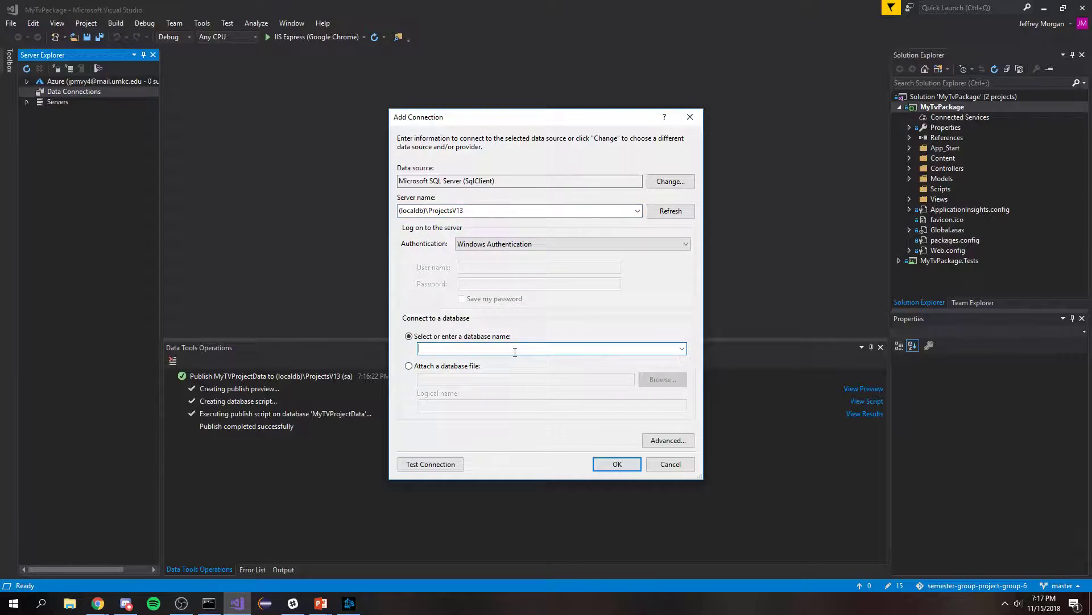
click(683, 350)
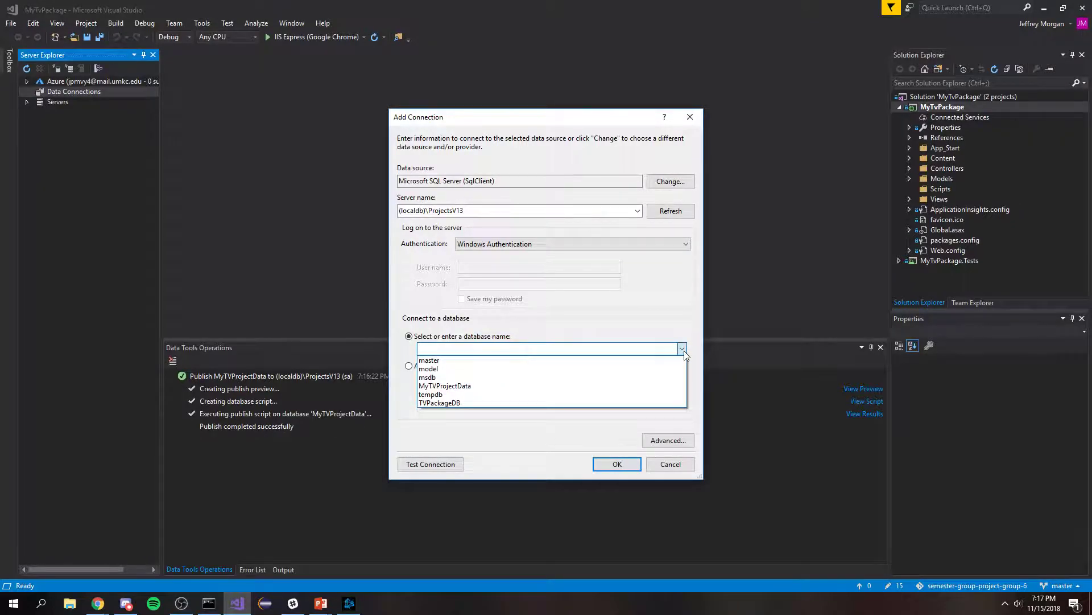
click(653, 386)
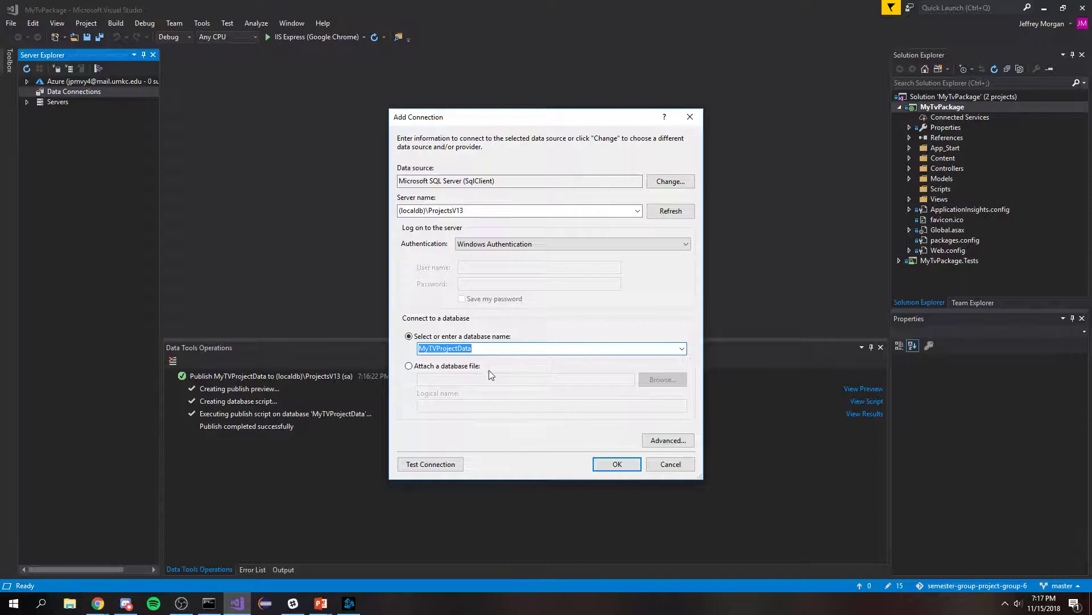
click(489, 349)
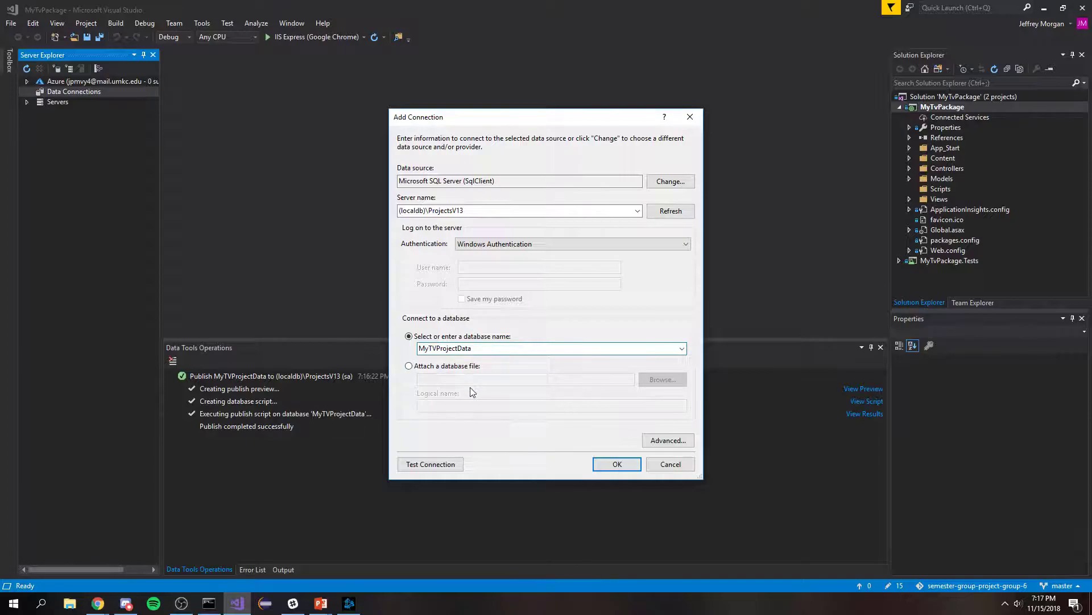
click(431, 463)
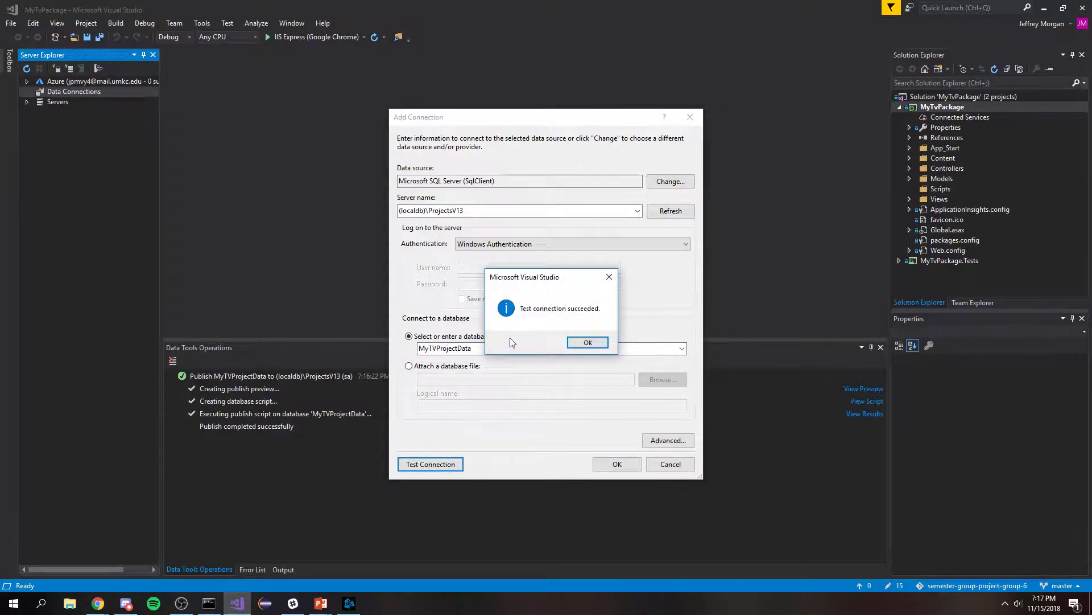
click(589, 343)
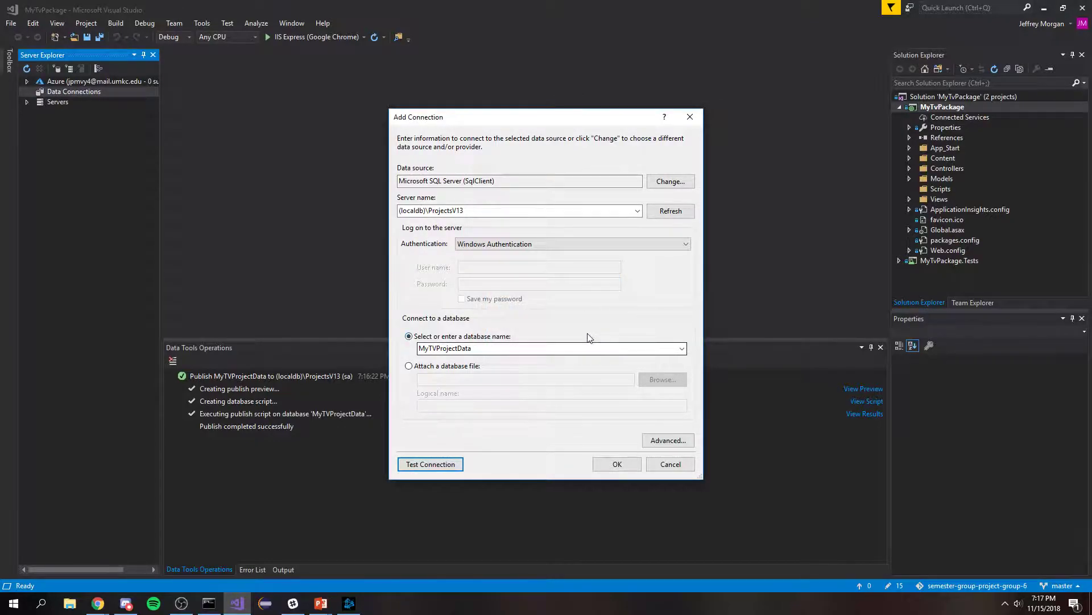
Step: Switch to SQL Server Authentication with user name sa and the saved account password, then test and add the connection
click(561, 252)
click(551, 262)
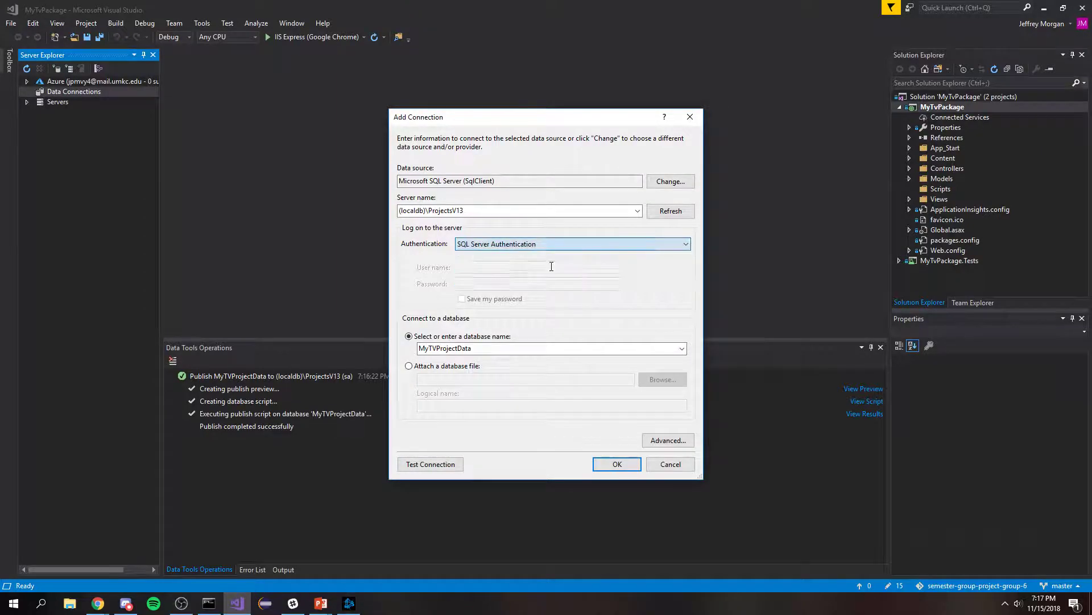
text(sa)
key(Tab)
click(462, 298)
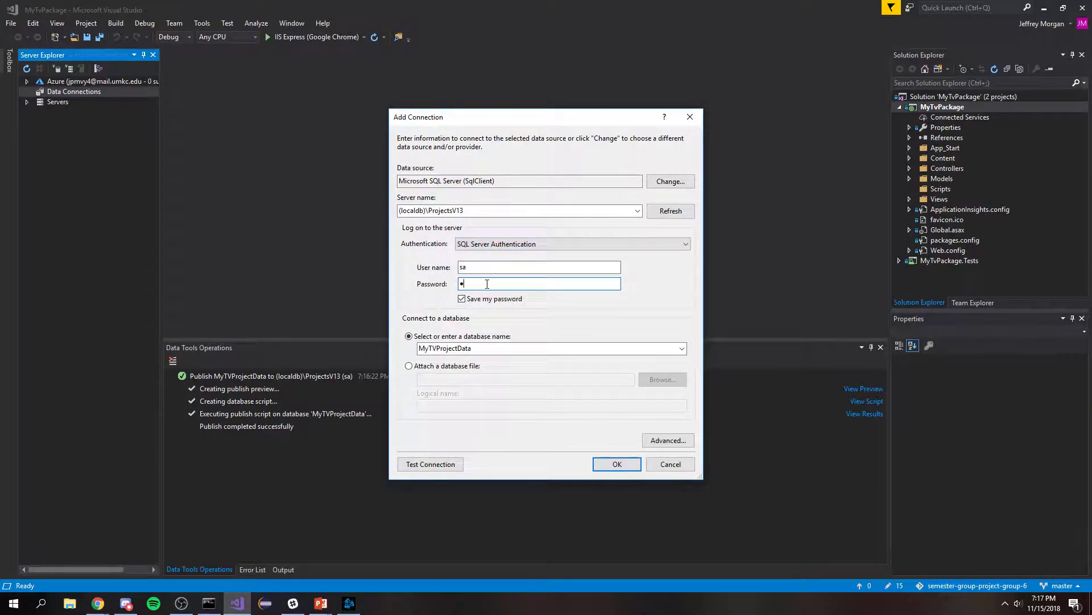
key(BackSpace)
key(BackSpace)
key(BackSpace)
text(•••••••)
click(446, 469)
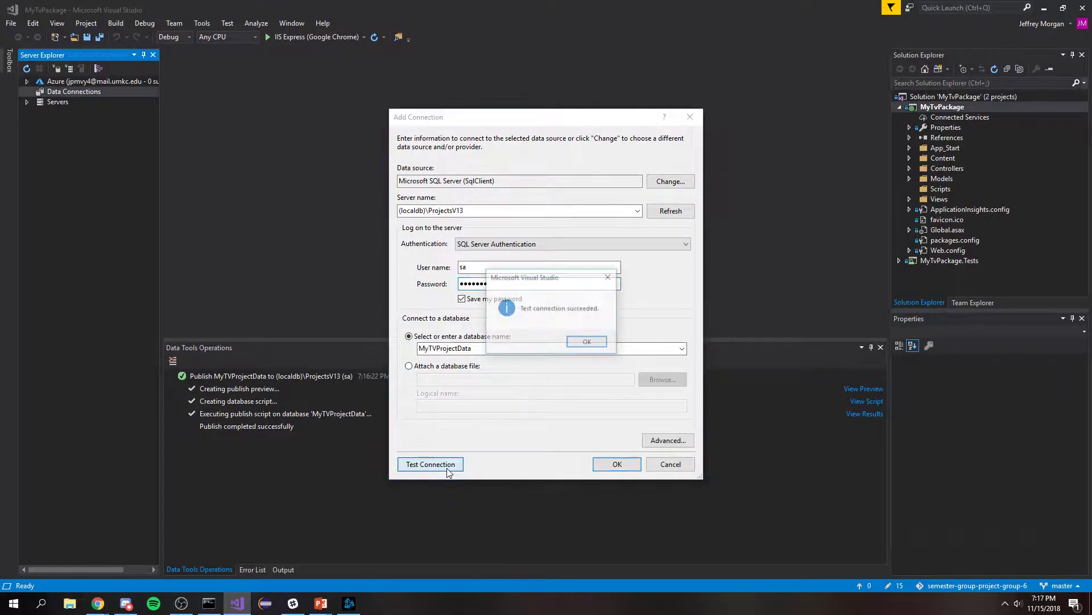
click(586, 342)
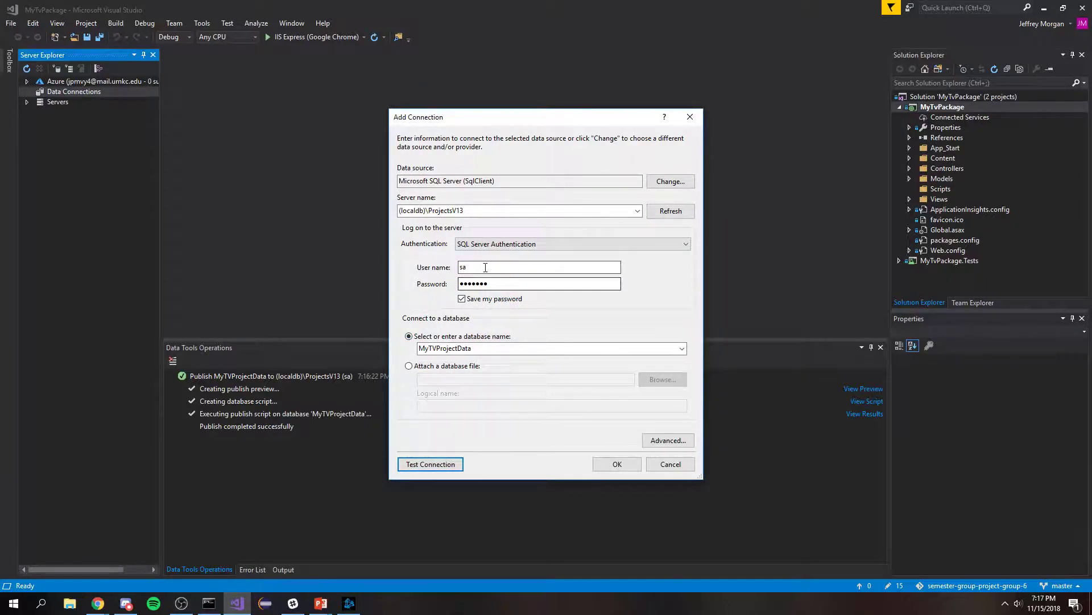
click(608, 465)
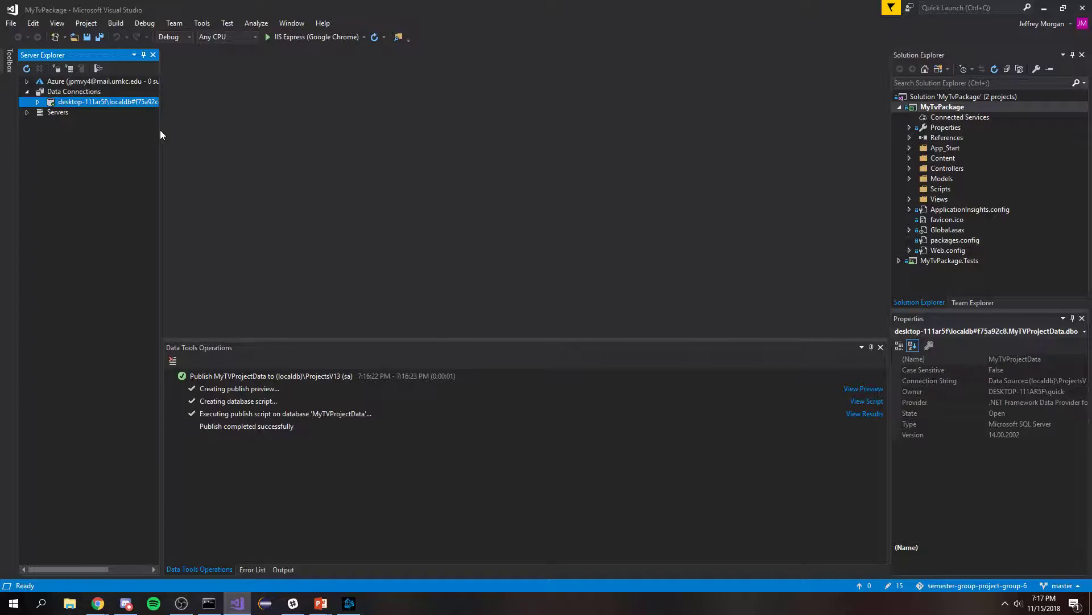
Step: Expand the new connection's tables and open the Users table definition to examine its columns
click(39, 103)
click(48, 111)
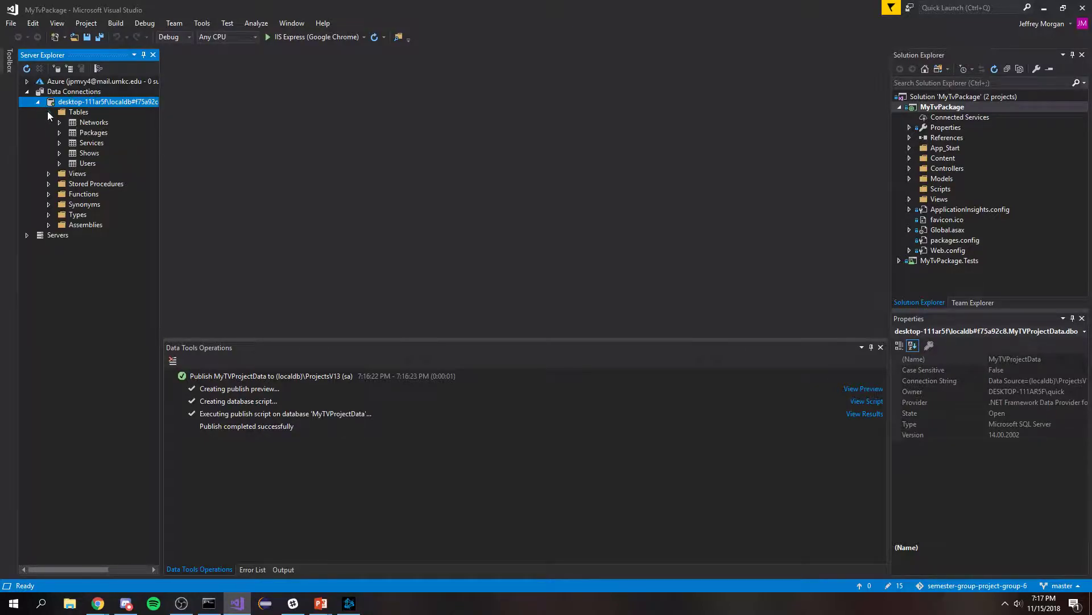
double_click(87, 163)
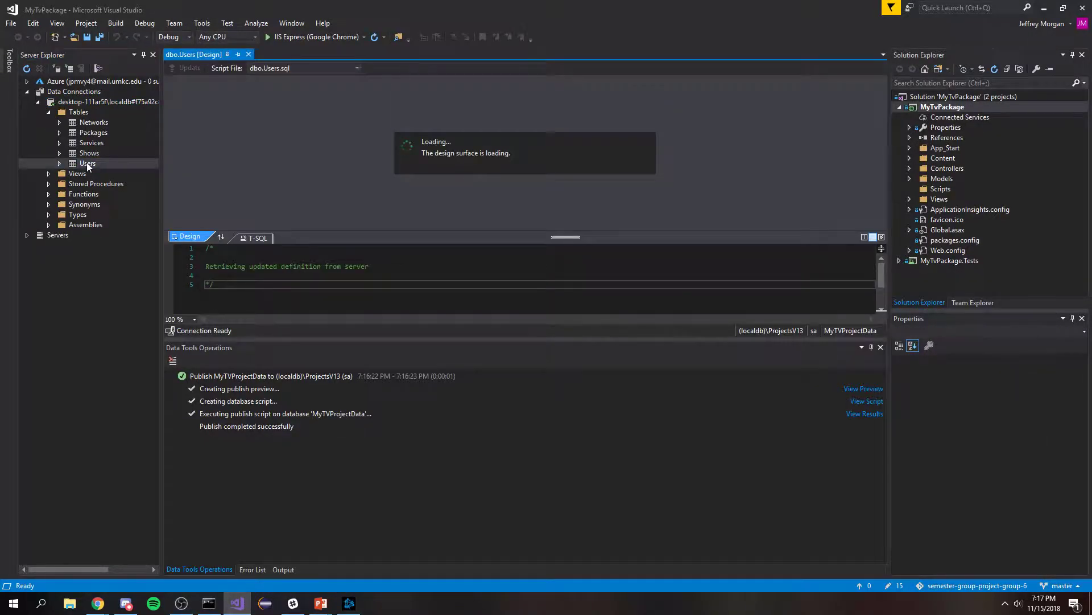
Step: Create a new query from the Users table, write "select * from Users;" and execute it to view the table's rows
right_click(87, 163)
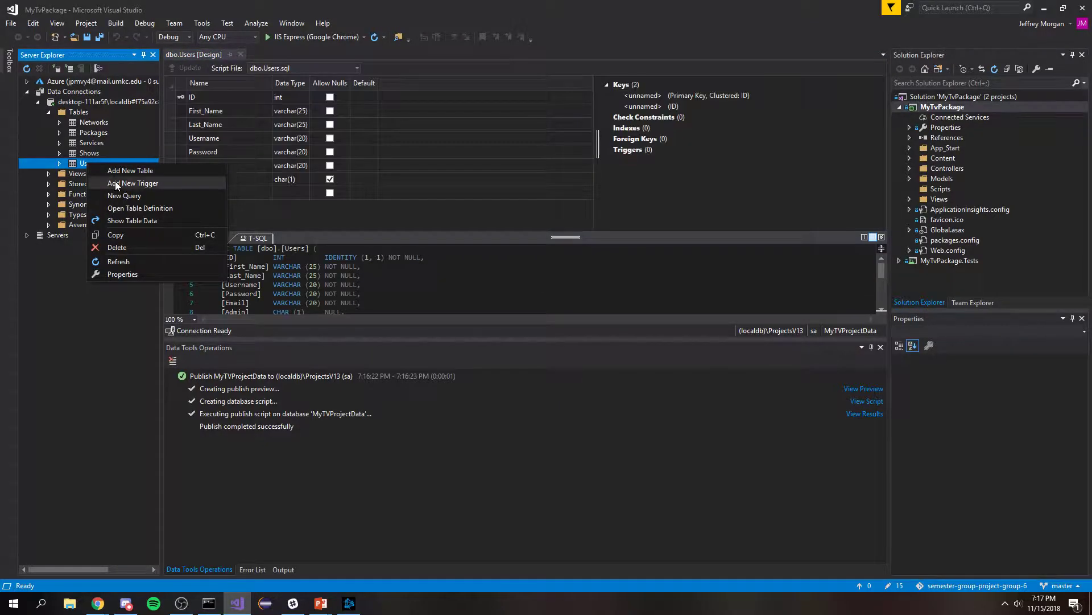
click(118, 195)
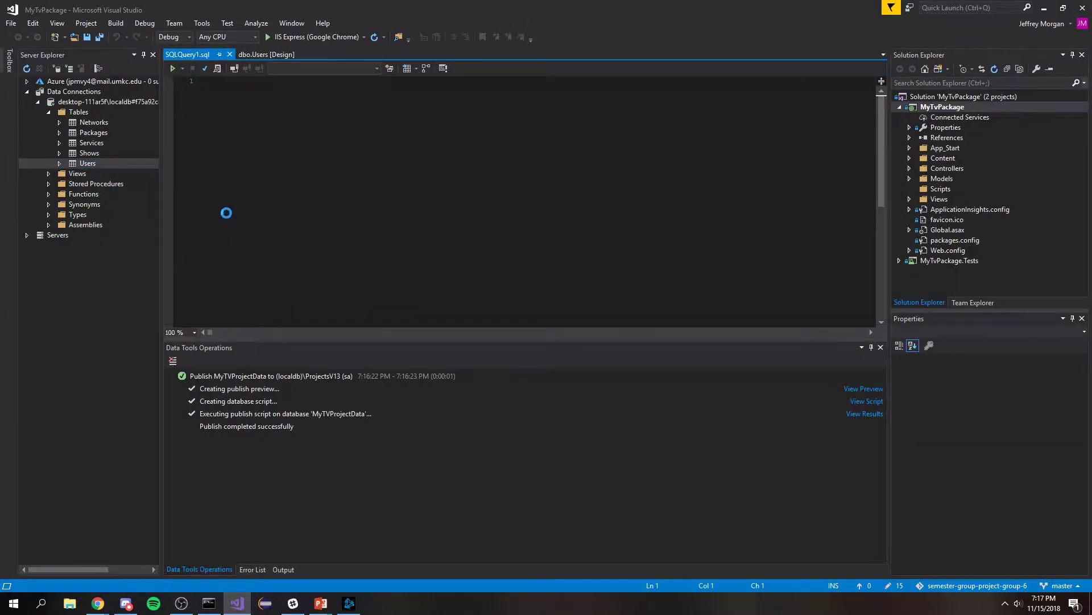
text(sel)
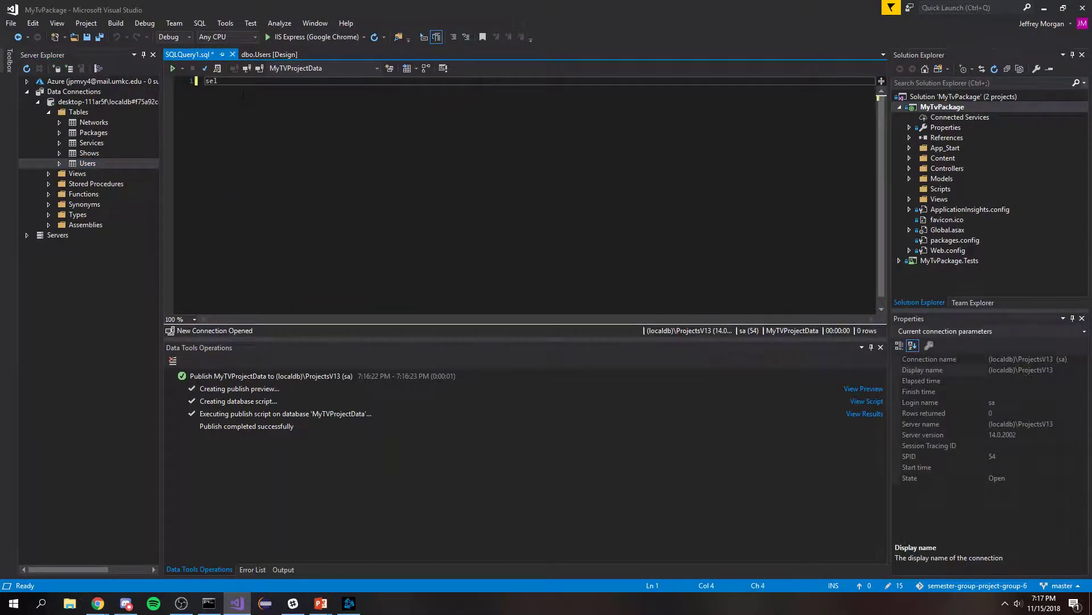
text(ect * from us)
key(Escape)
text(ers)
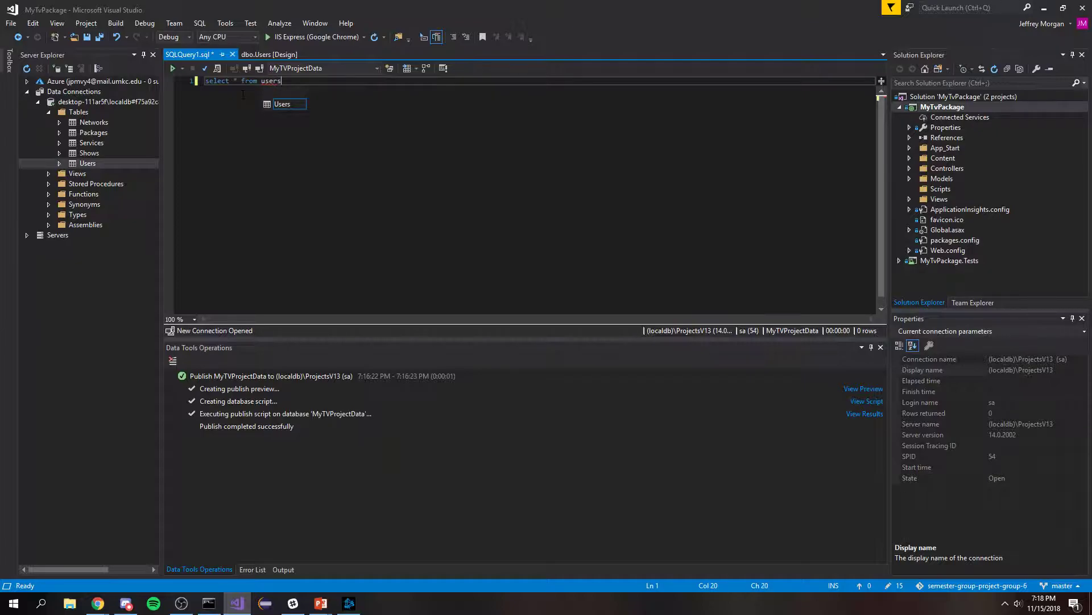
double_click(281, 104)
drag(303, 85, 205, 80)
click(173, 67)
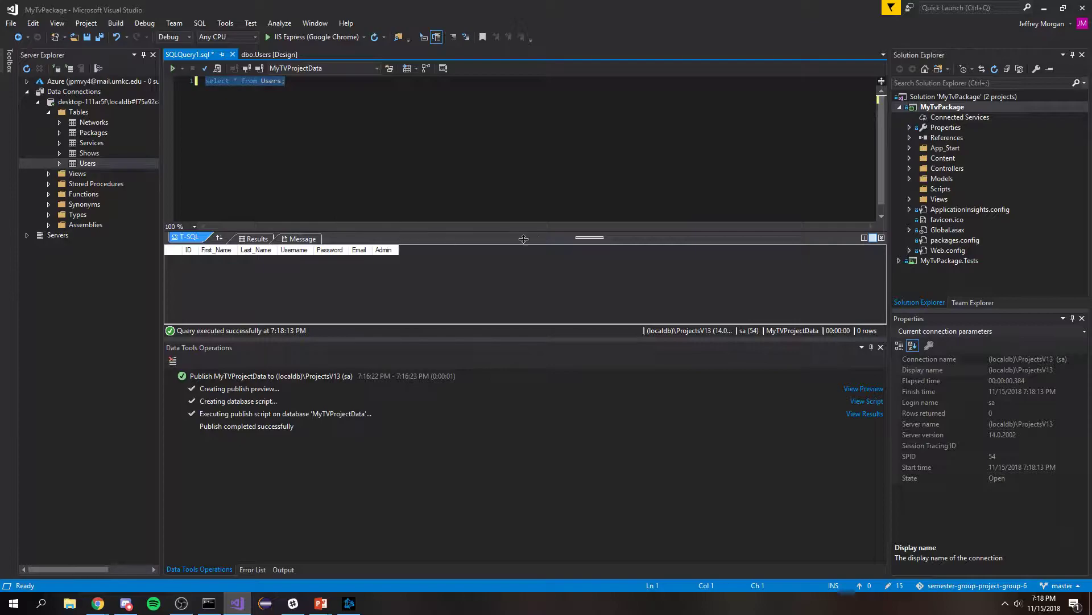
drag(572, 231, 569, 226)
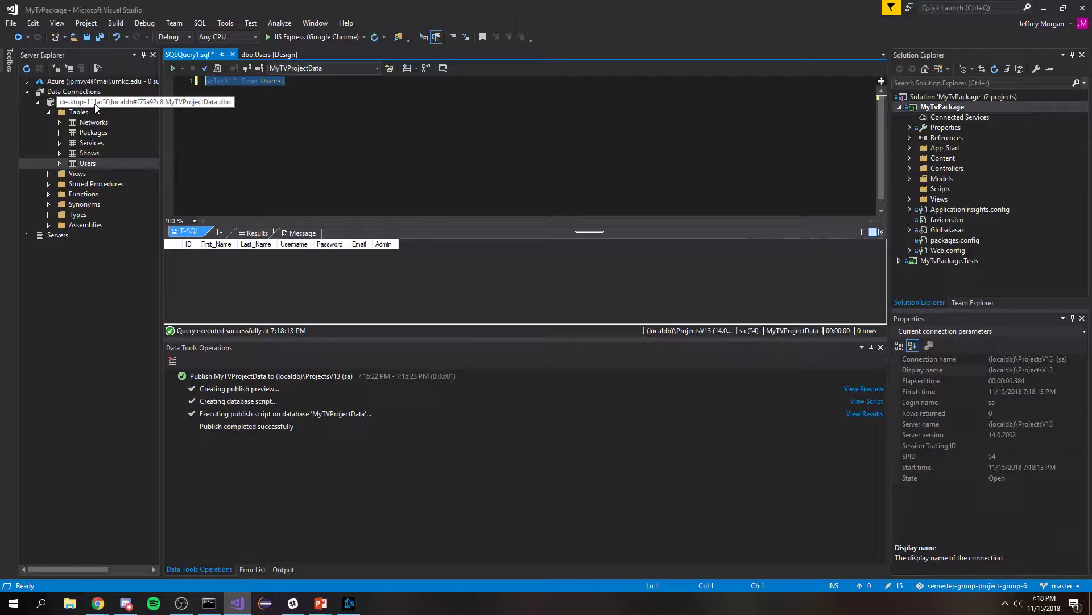
click(17, 23)
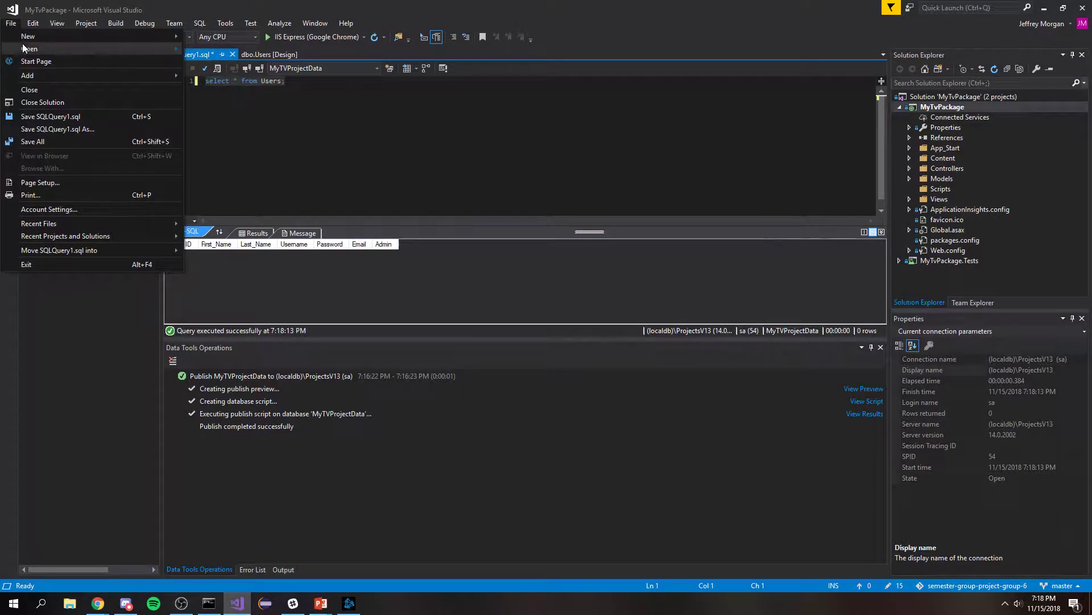
mouse_move(146, 49)
click(357, 169)
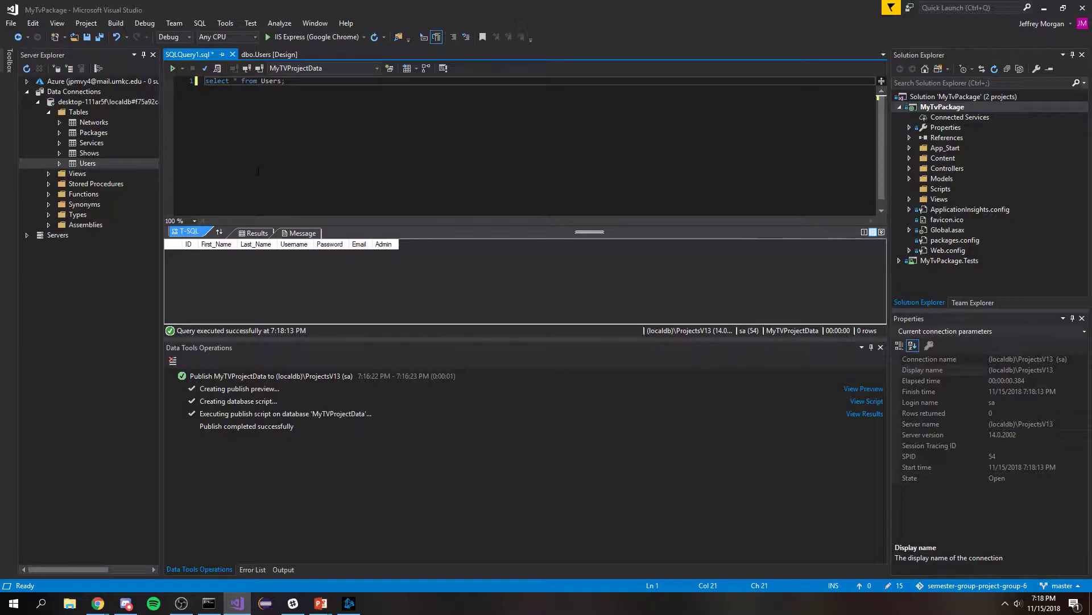
Step: Examine the Networks table definition, and close all open documents without saving the SQLQuery1.sql query
double_click(83, 124)
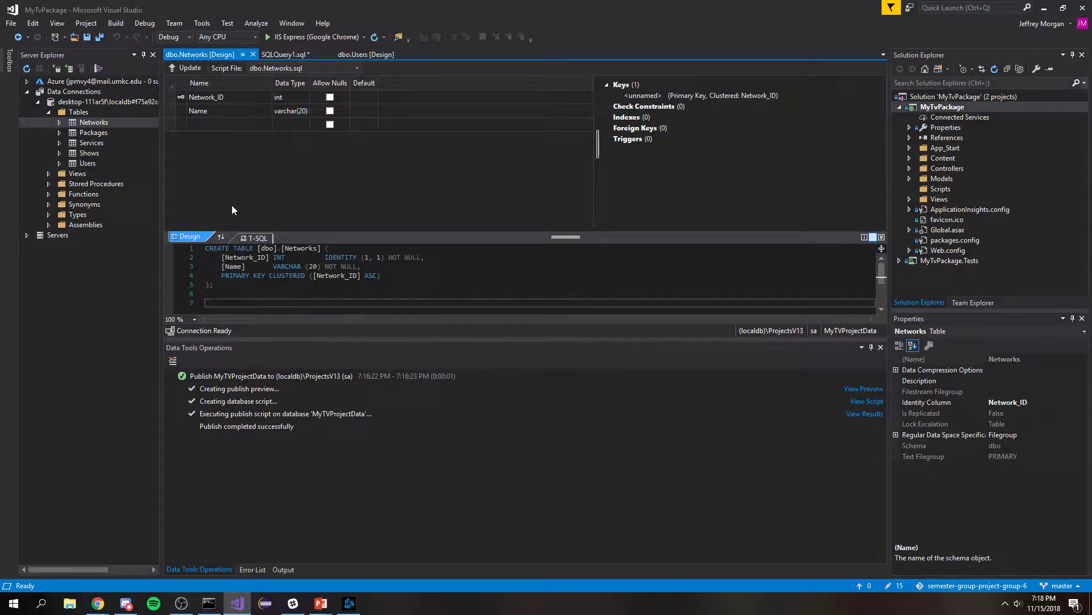
click(253, 54)
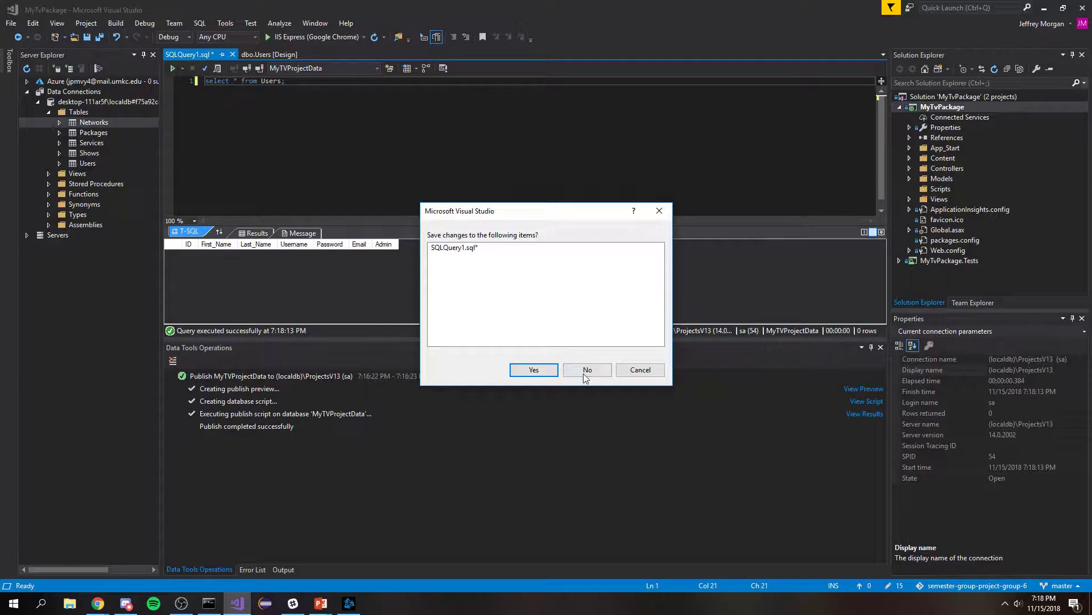
click(584, 372)
click(240, 54)
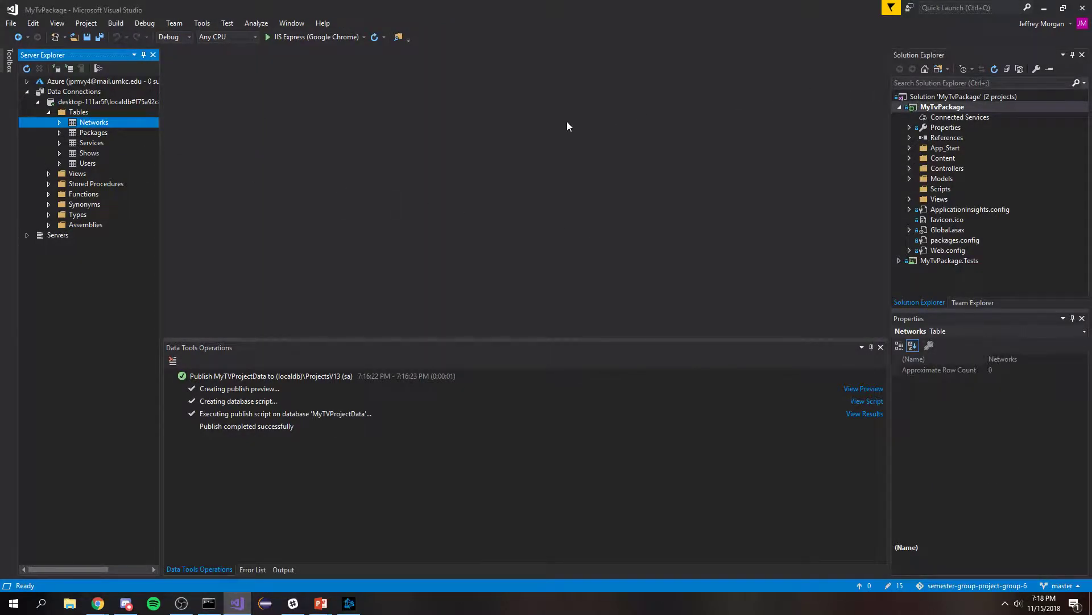
Step: Run the MyTvPackage web project with IIS Express (Google Chrome) and check the site's Home and MyTVPackage links
click(327, 37)
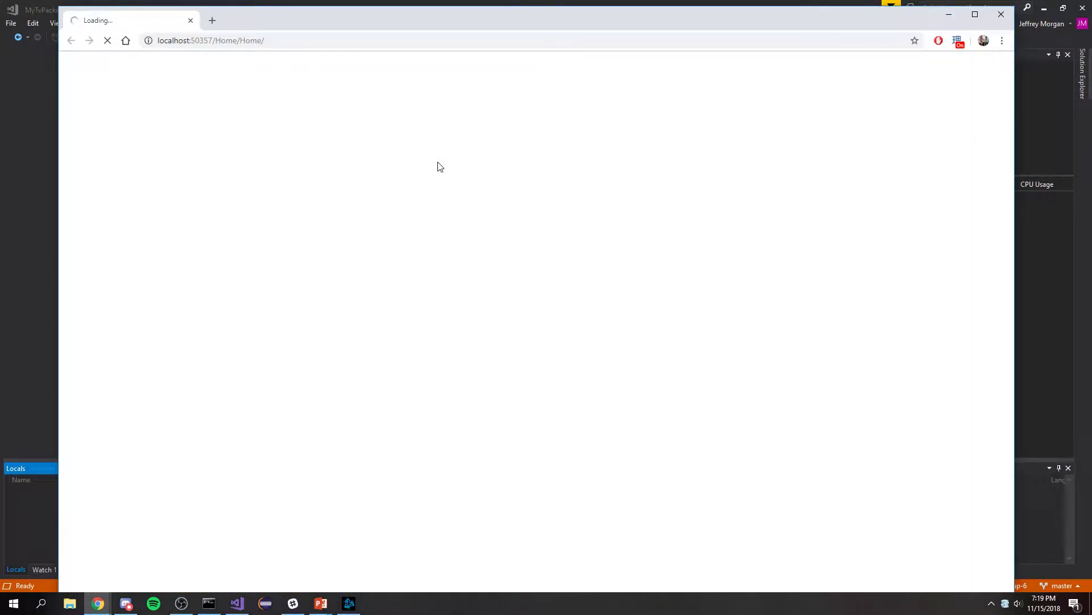
drag(557, 9, 527, 45)
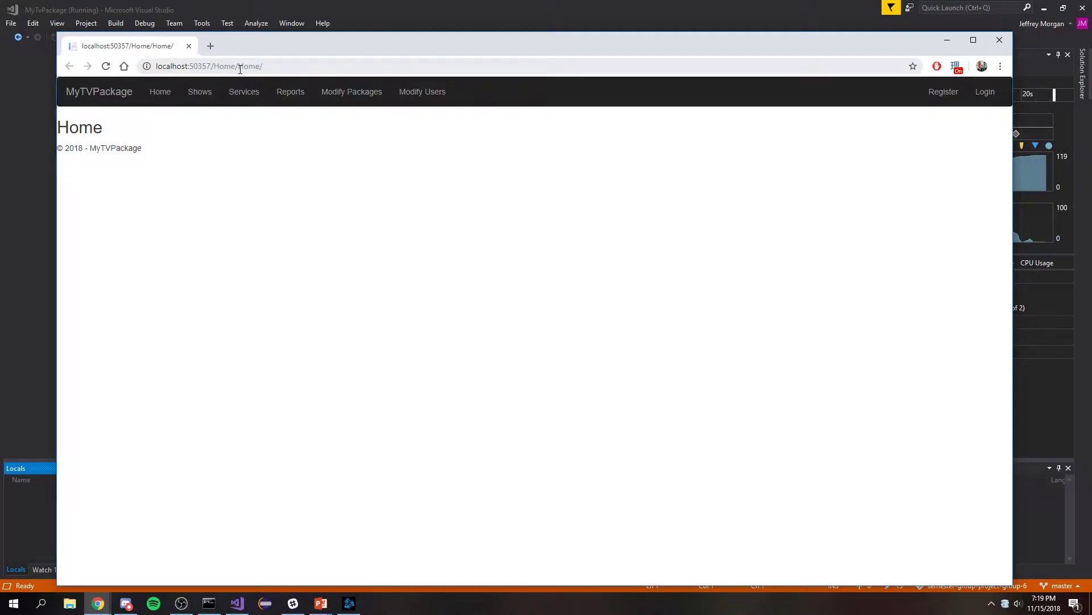
click(166, 93)
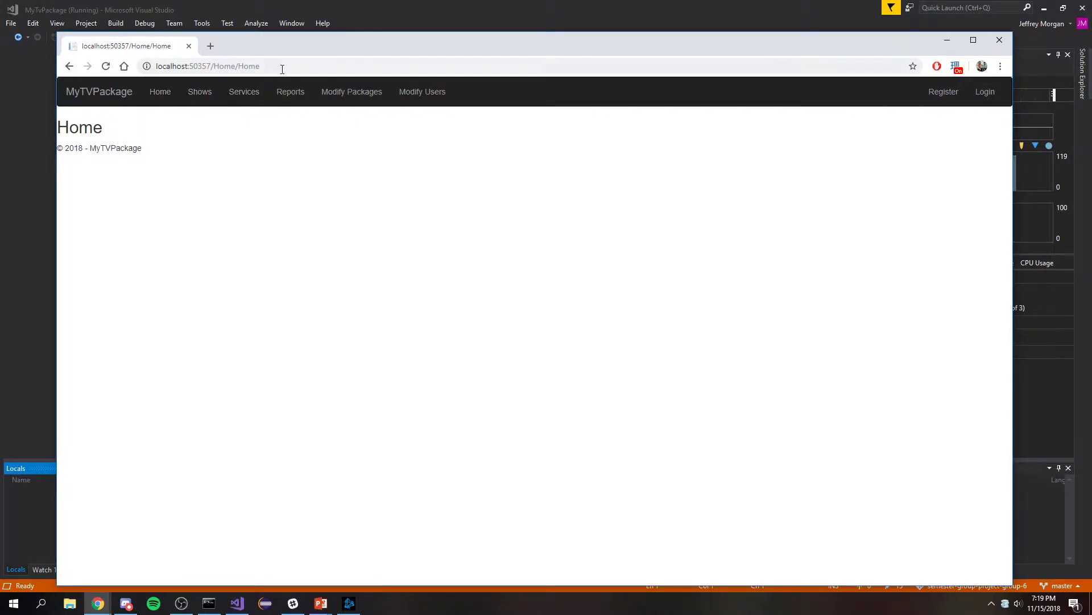
drag(489, 51, 523, 39)
click(127, 80)
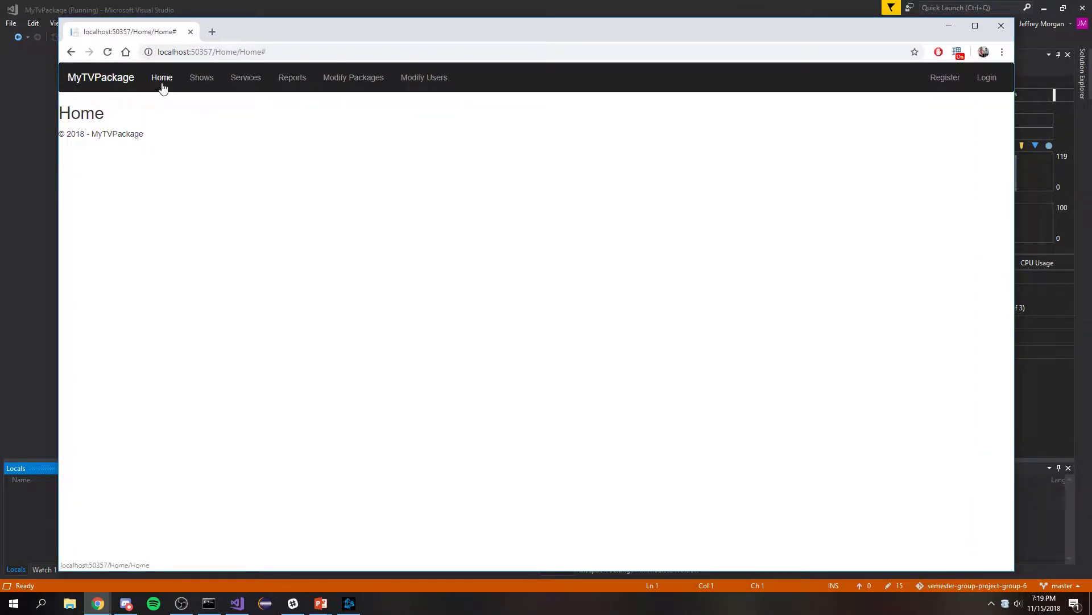
Step: Visit the site's Shows, Services, Reports, Modify Packages and Modify Users pages to check that each one loads
click(201, 79)
click(246, 79)
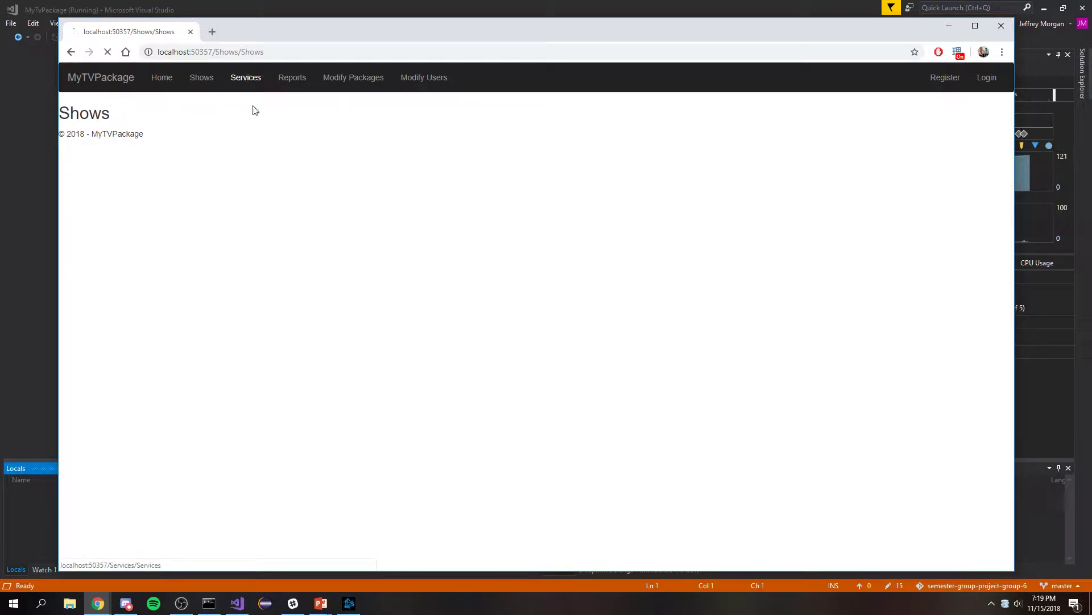
click(292, 78)
click(350, 79)
click(422, 79)
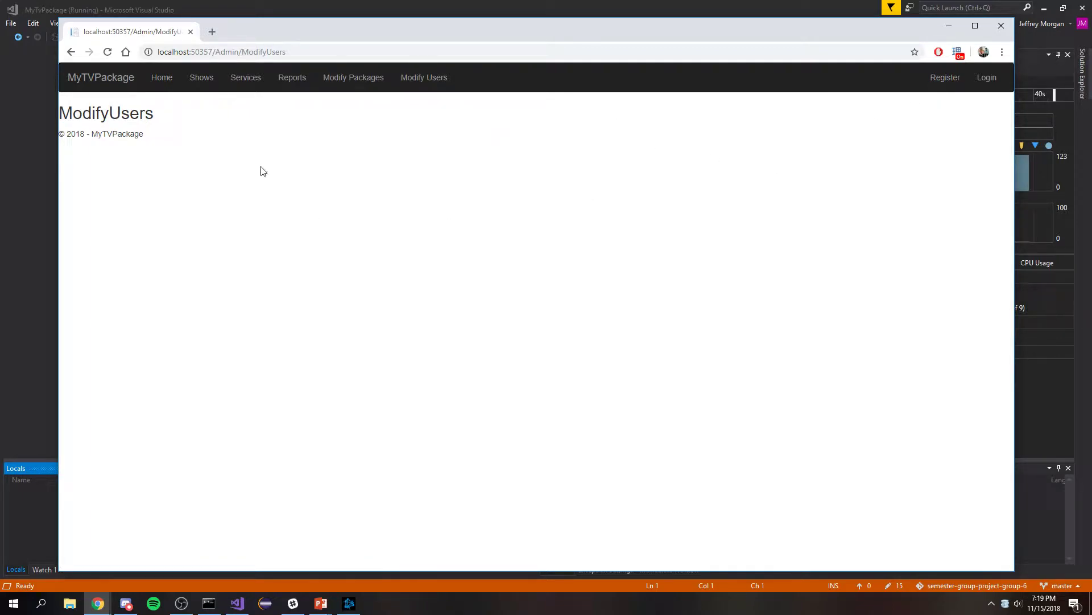
Step: Examine the forms on the Register and Login pages, and return to the Services page
click(945, 78)
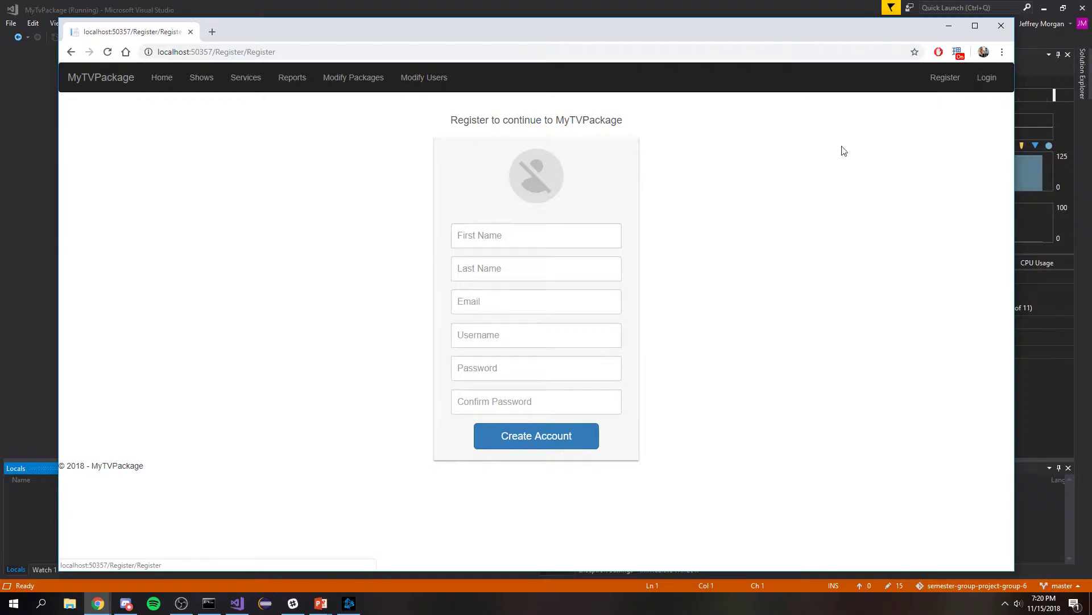
click(561, 243)
click(673, 216)
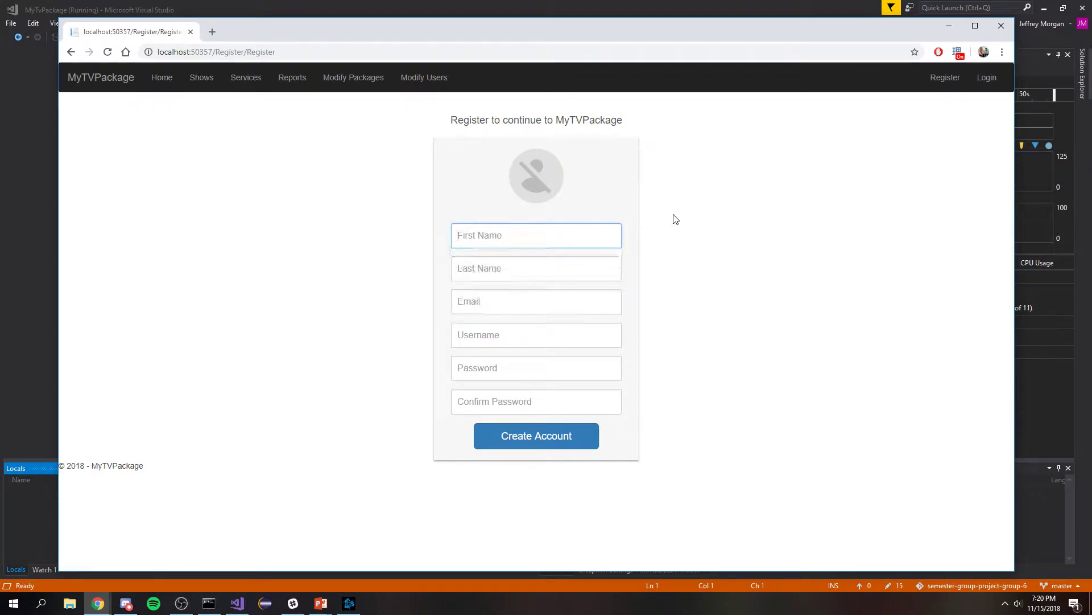
click(986, 79)
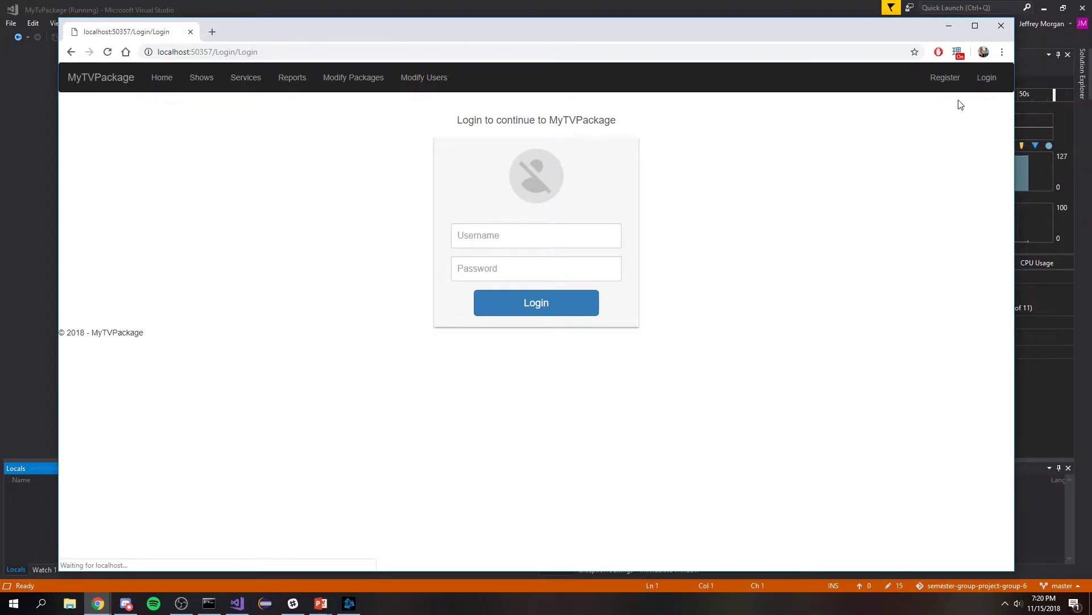
click(508, 237)
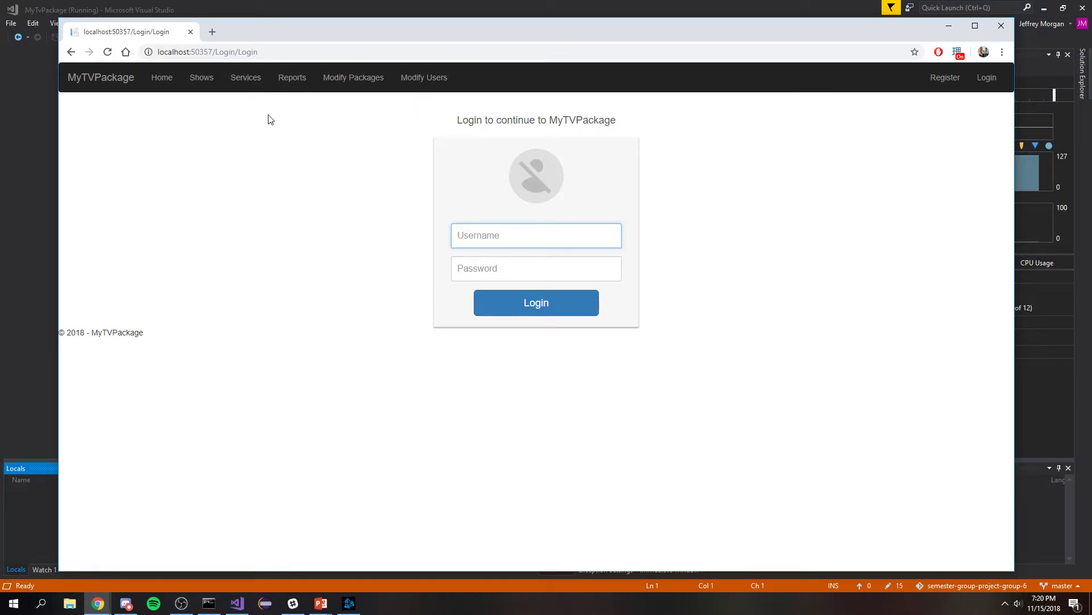
click(246, 78)
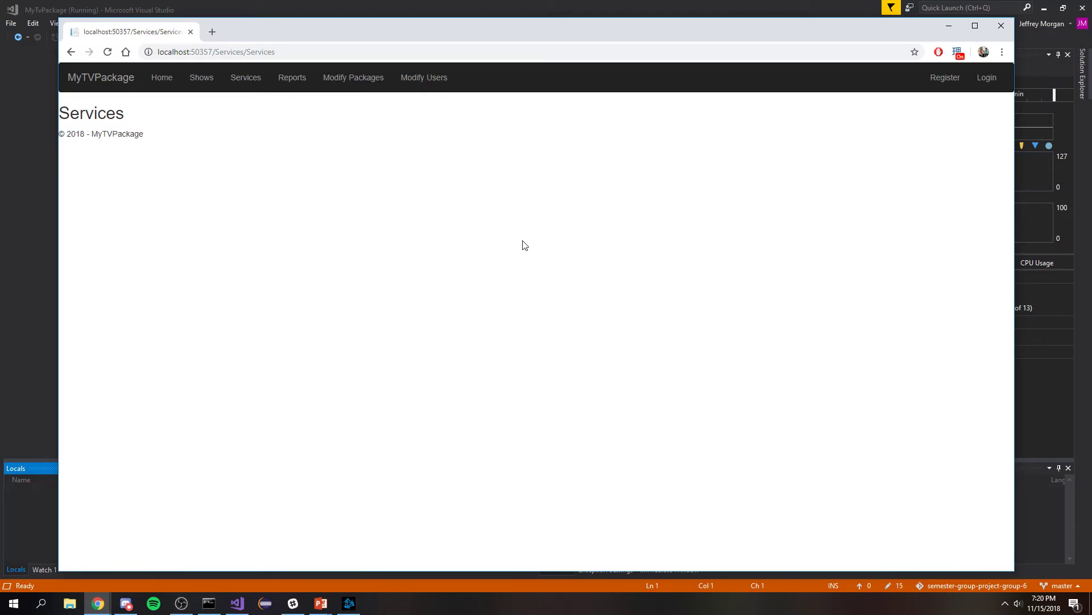
drag(478, 37, 469, 40)
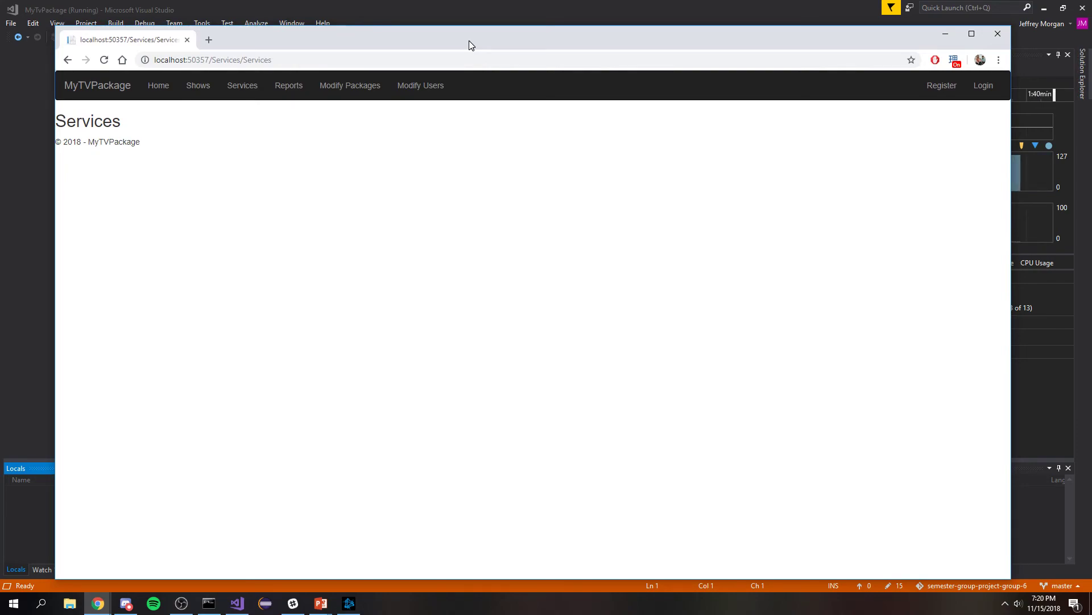
drag(469, 40, 473, 40)
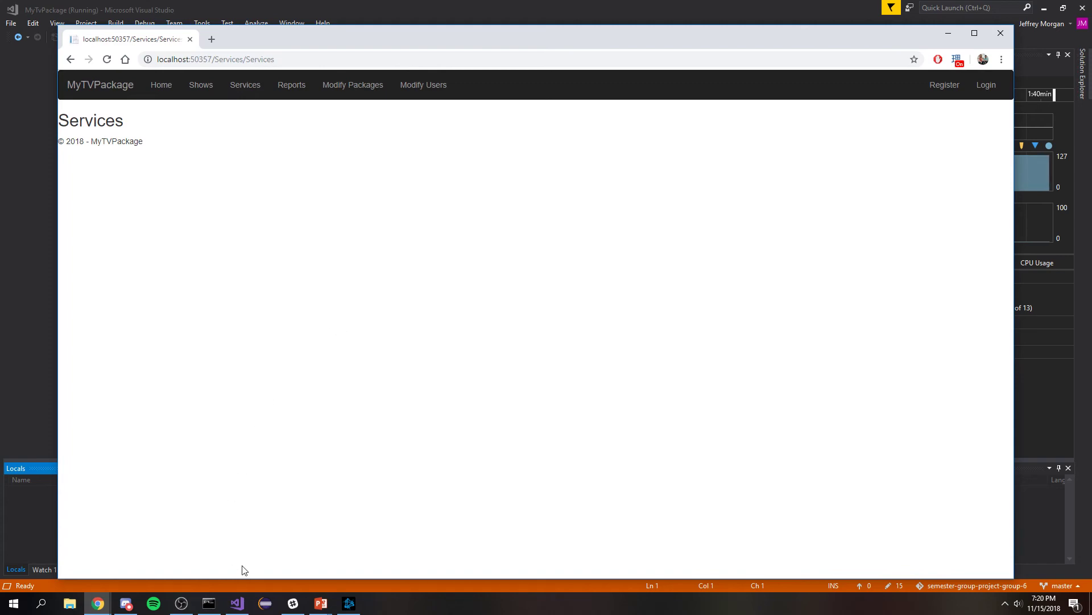
click(182, 604)
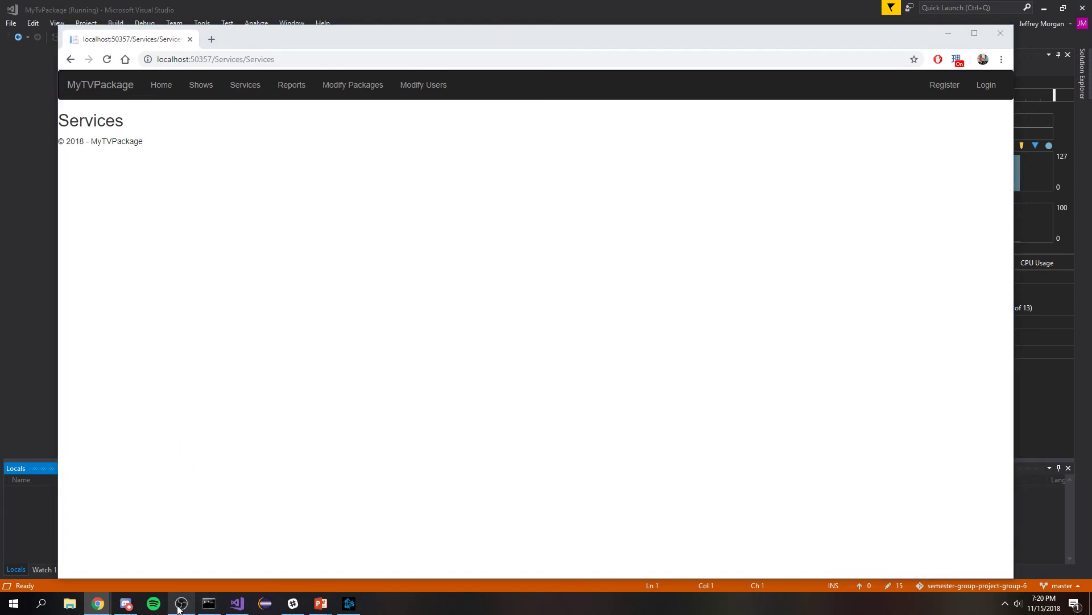